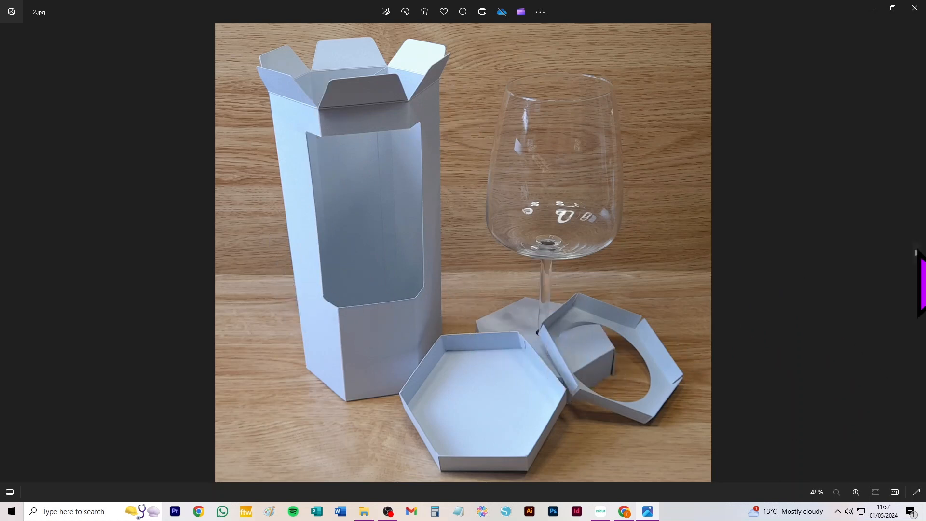
Step: Browse the photos of the finished hexagonal wine glass box from 2.jpg through to 6.jpg
{"action": "left_click", "coordinate": [917, 253]}
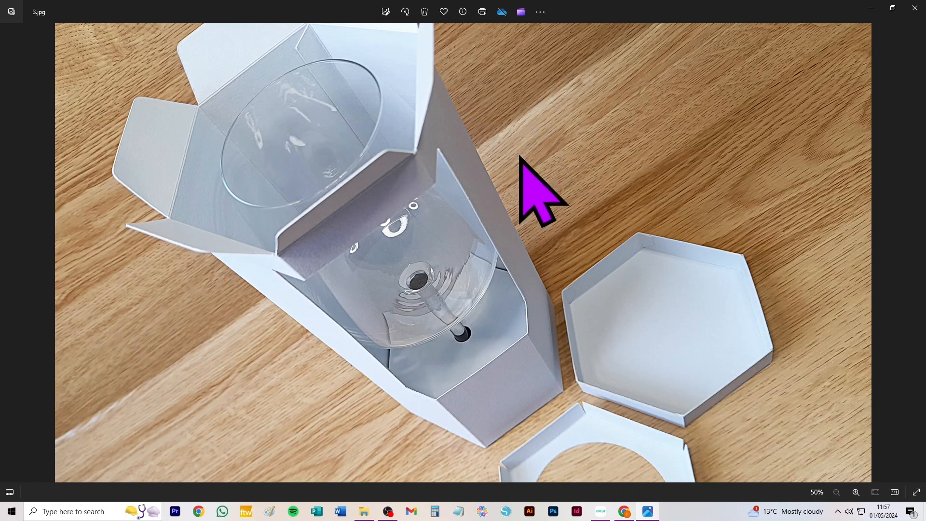
{"action": "left_click", "coordinate": [917, 252]}
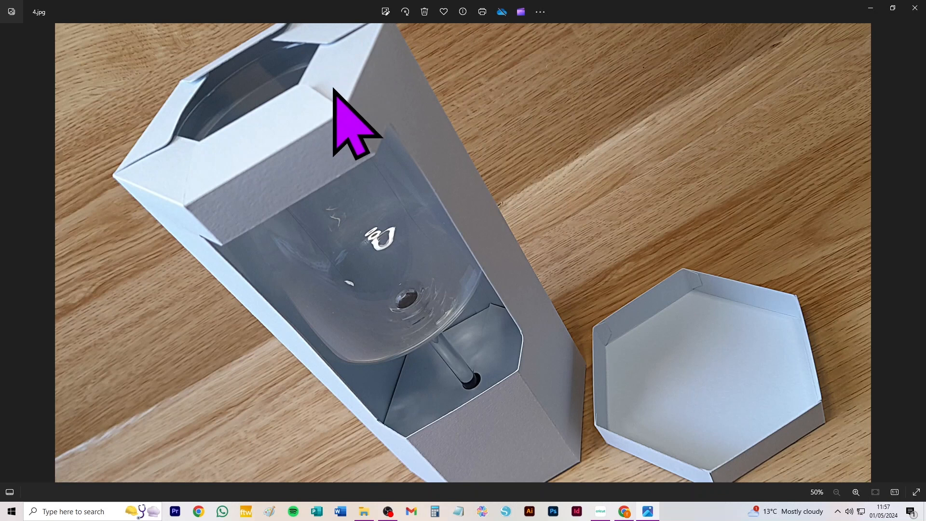
{"action": "left_click", "coordinate": [917, 252]}
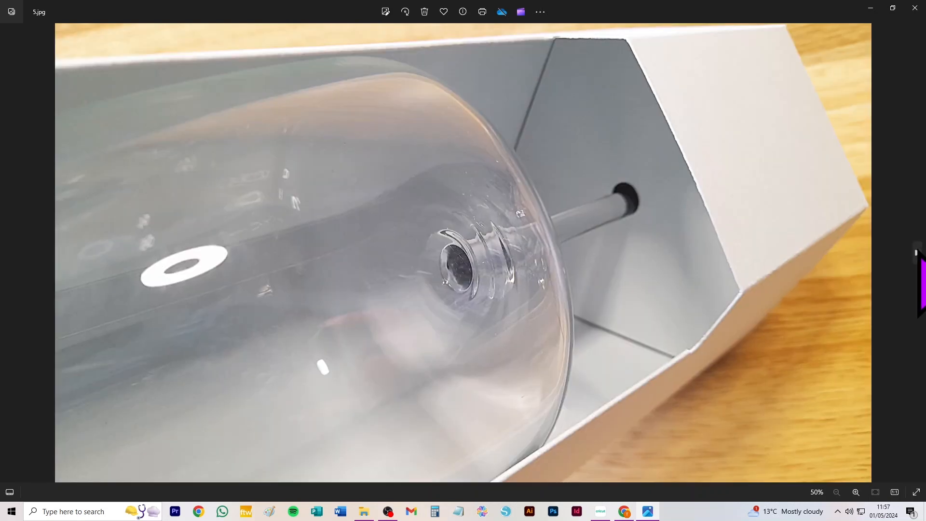
{"action": "left_click", "coordinate": [917, 251]}
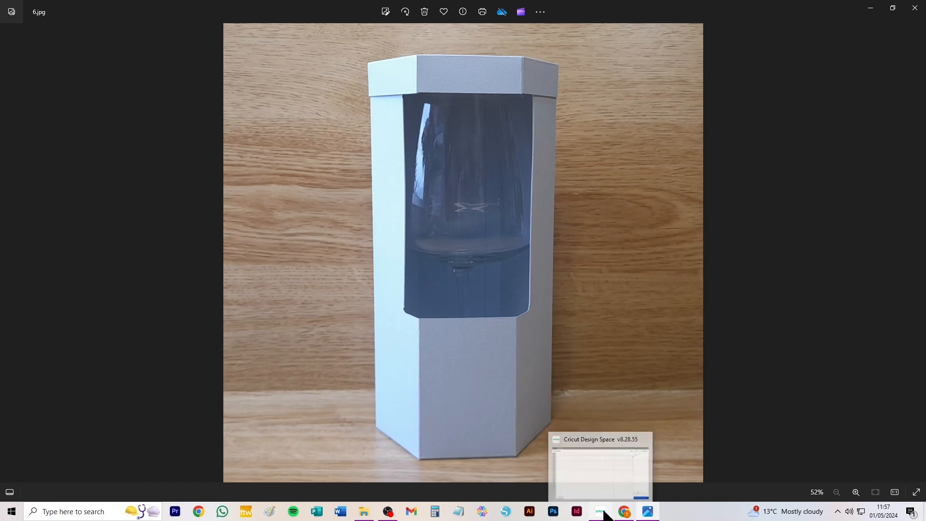
Step: Switch to Cricut Design Space and add the first recently uploaded orange hexagonal box template to the canvas
{"action": "left_click", "coordinate": [648, 511]}
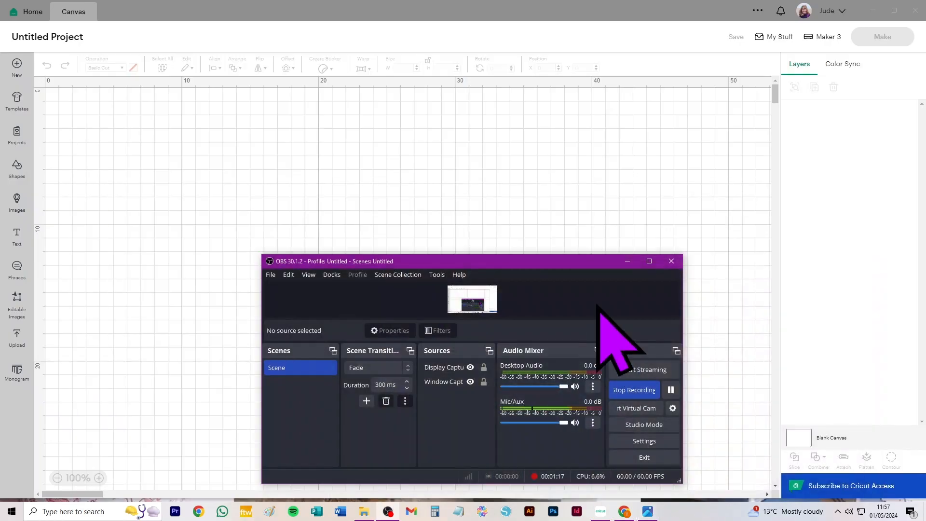
{"action": "left_click", "coordinate": [458, 170]}
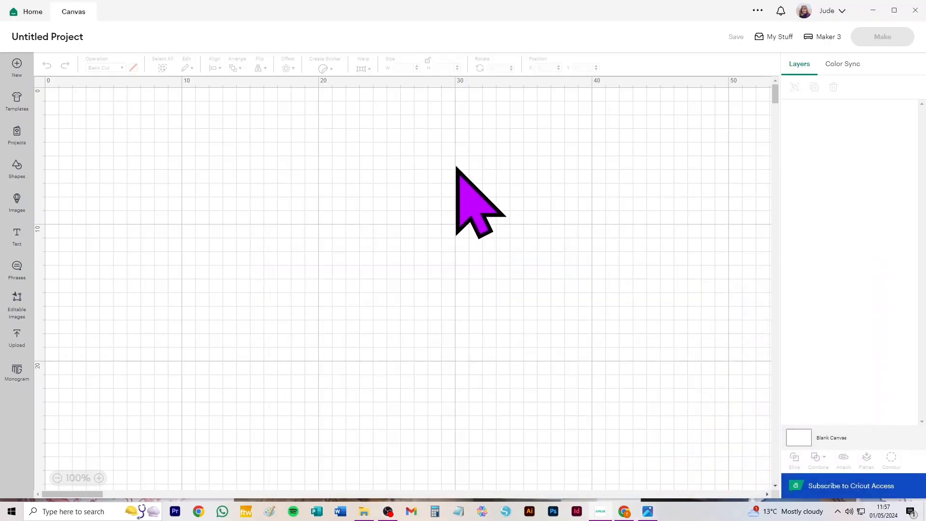
{"action": "left_click", "coordinate": [22, 337]}
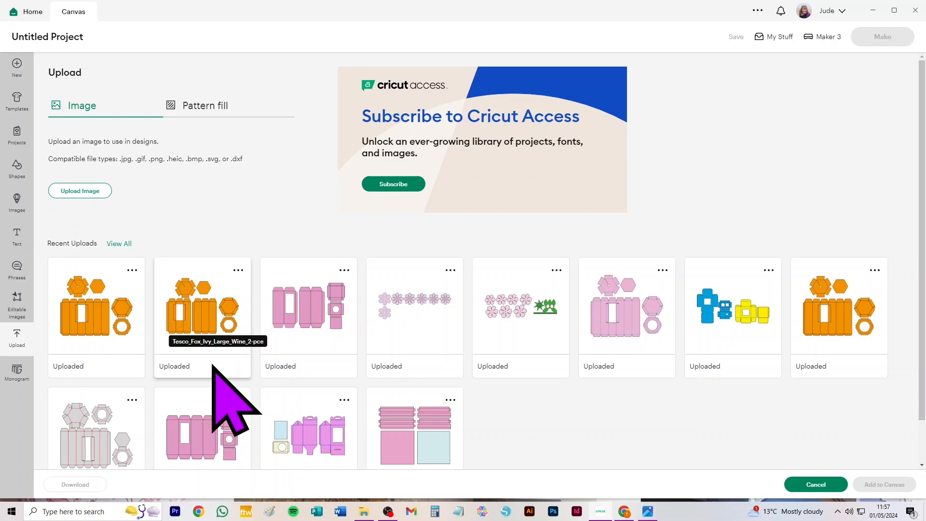
{"action": "left_click", "coordinate": [93, 313]}
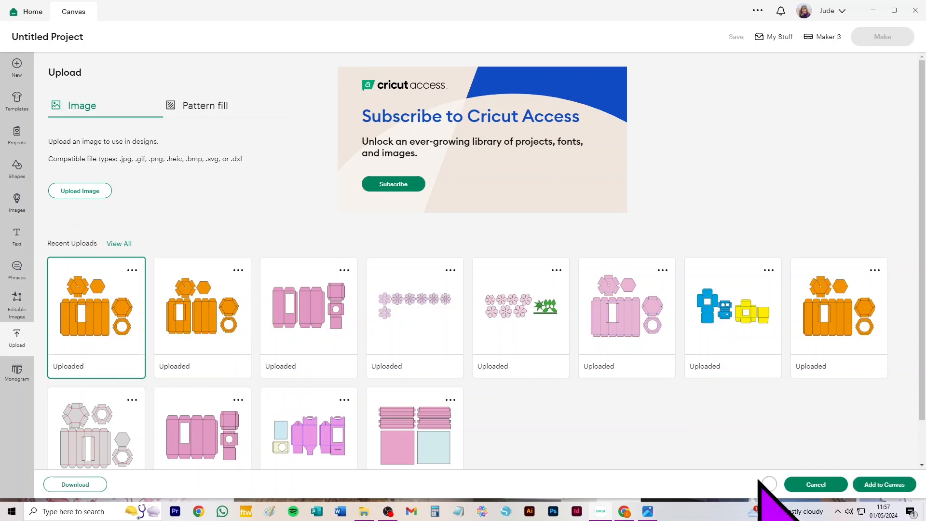
{"action": "left_click", "coordinate": [887, 485]}
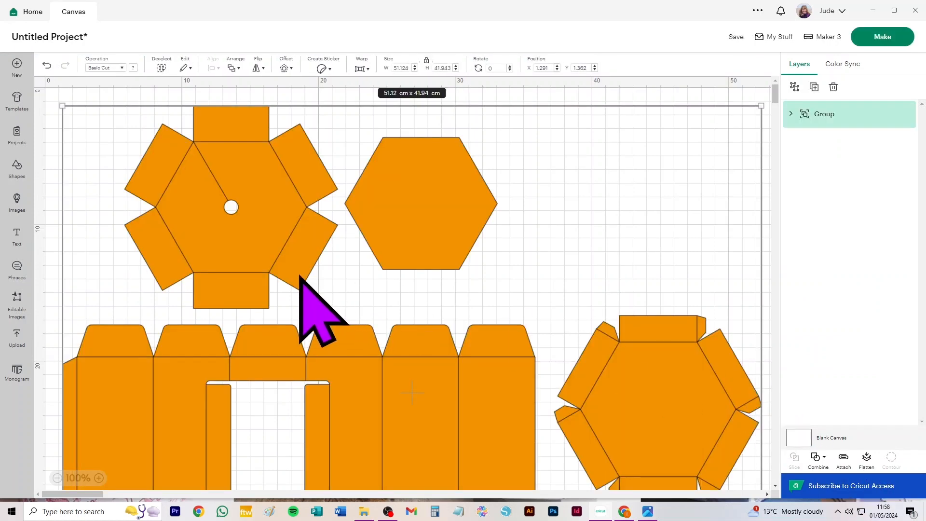
Step: Move the whole template to about X 24.5, Y 7.6 cm on the canvas and ungroup it into its two layers
{"action": "scroll", "coordinate": [300, 276], "scroll_direction": "down", "scroll_amount": 4}
{"action": "left_click_drag", "start_coordinate": [276, 246], "coordinate": [440, 291]}
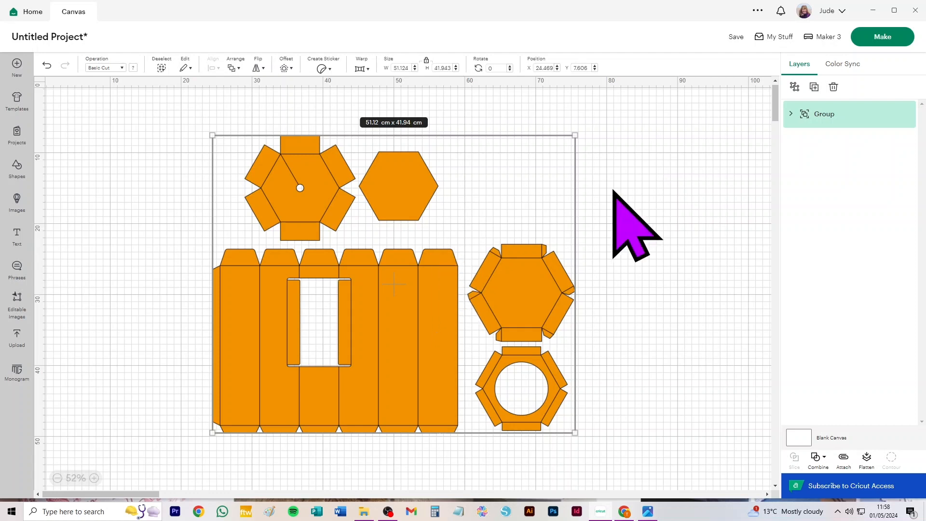
{"action": "left_click", "coordinate": [795, 86]}
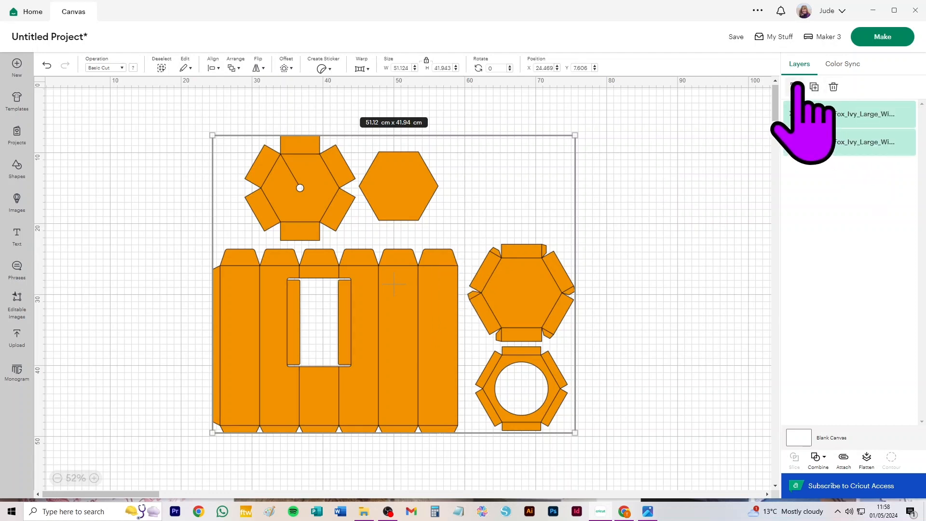
Step: Set the operation of the fold-line layer, the upper of the two template layers, to Score
{"action": "left_click", "coordinate": [858, 113]}
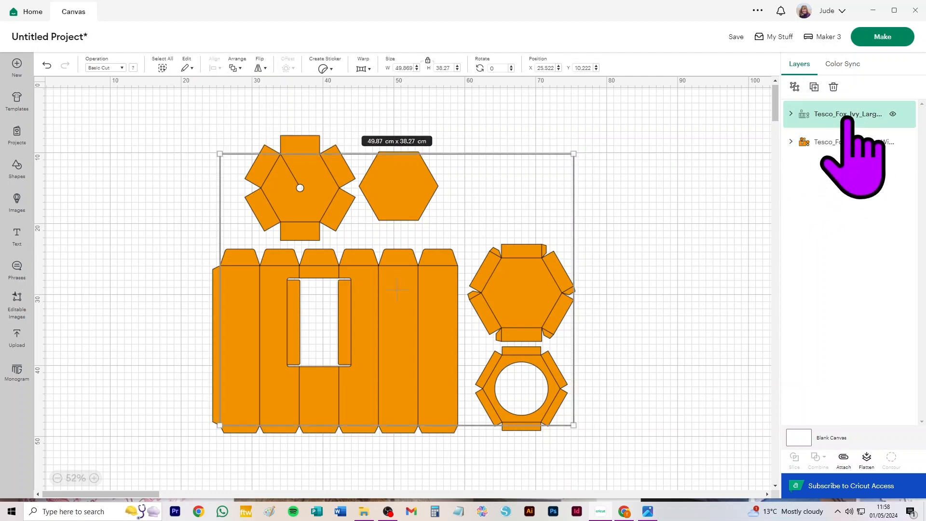
{"action": "left_click", "coordinate": [661, 128]}
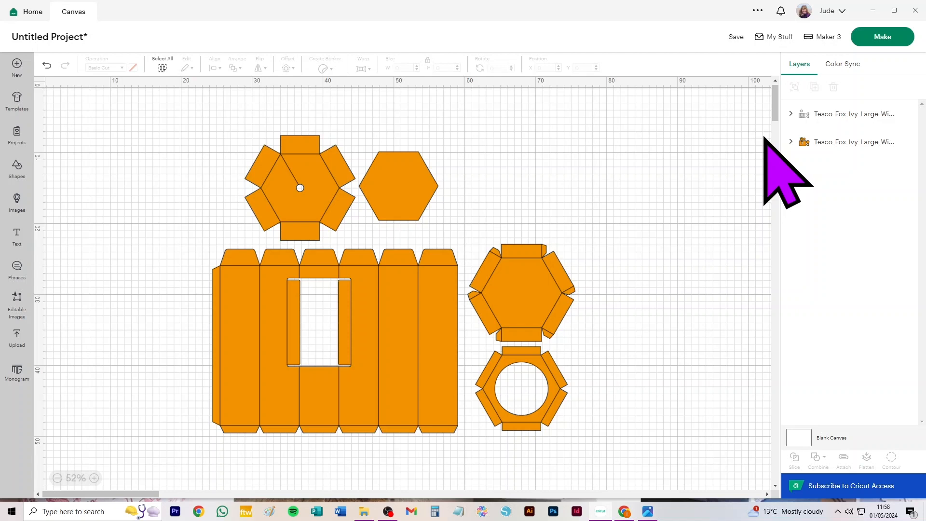
{"action": "left_click", "coordinate": [841, 115]}
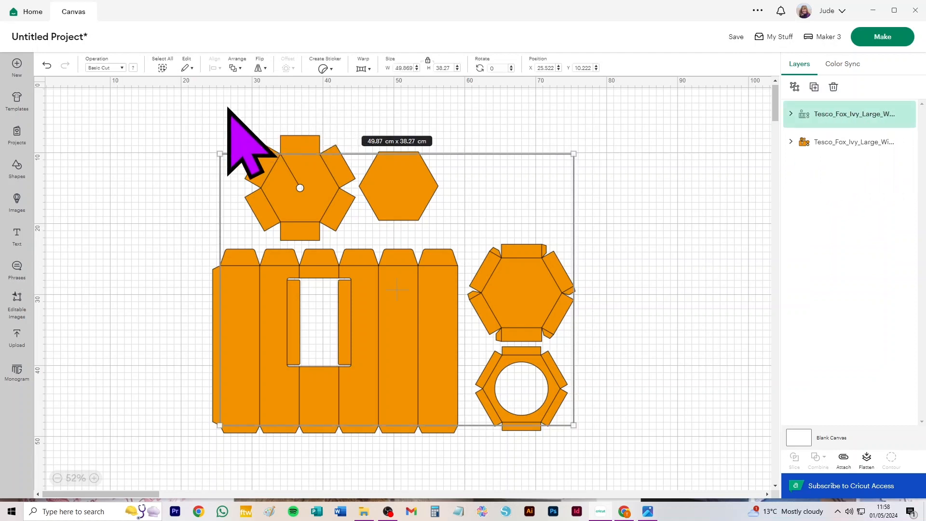
{"action": "left_click", "coordinate": [790, 114]}
{"action": "left_click", "coordinate": [790, 114]}
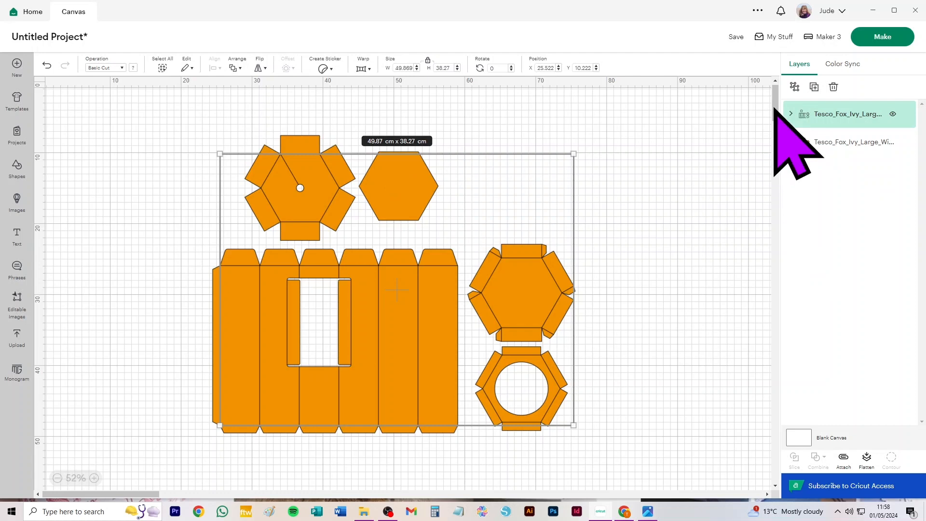
{"action": "left_click", "coordinate": [105, 68]}
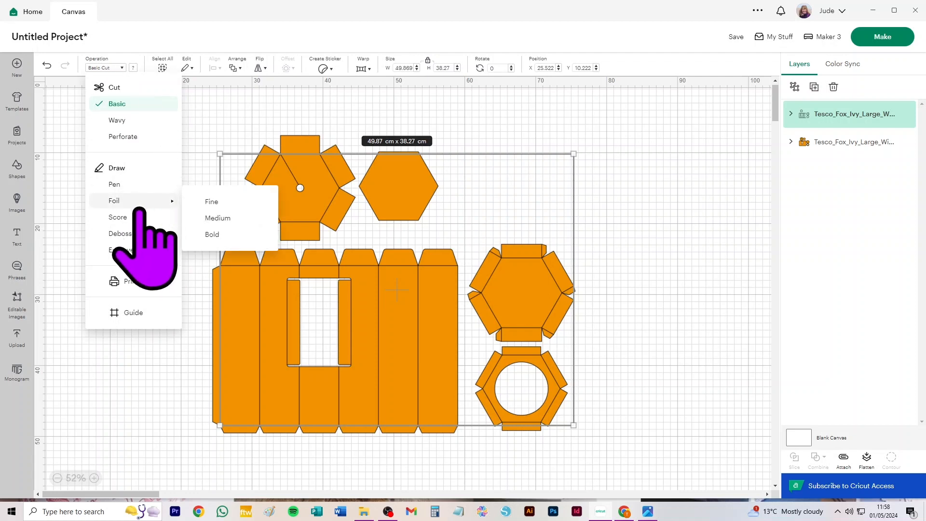
{"action": "left_click", "coordinate": [117, 216]}
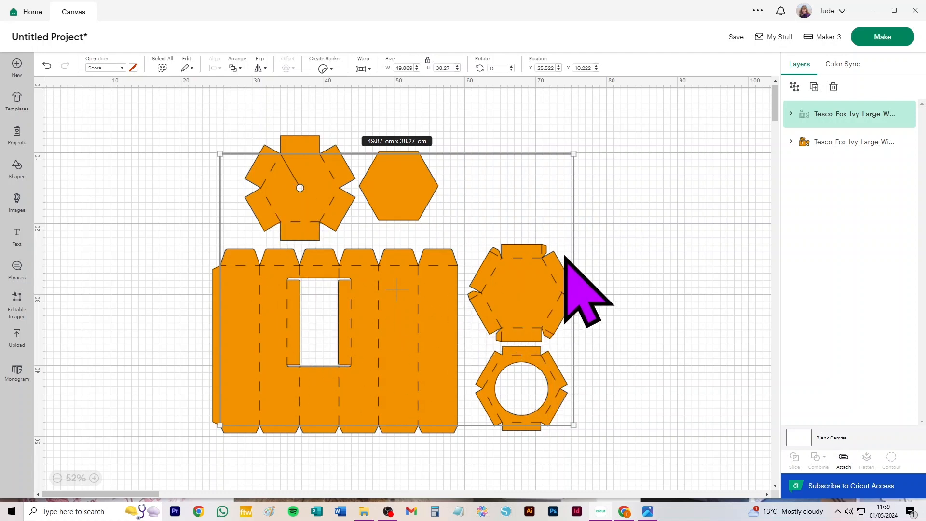
Step: Ungroup both the score-line layer and the orange cut layer into individual pieces
{"action": "left_click", "coordinate": [794, 85]}
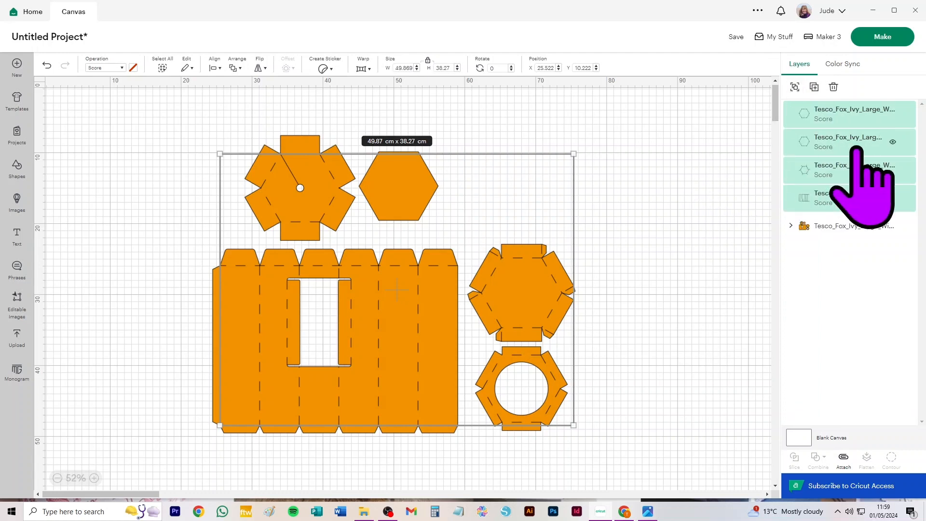
{"action": "left_click", "coordinate": [853, 227]}
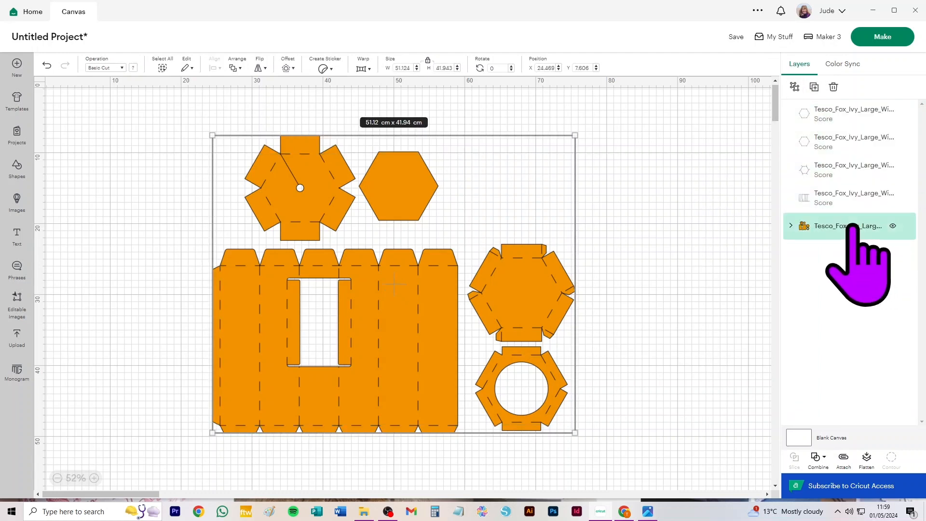
{"action": "left_click", "coordinate": [797, 86]}
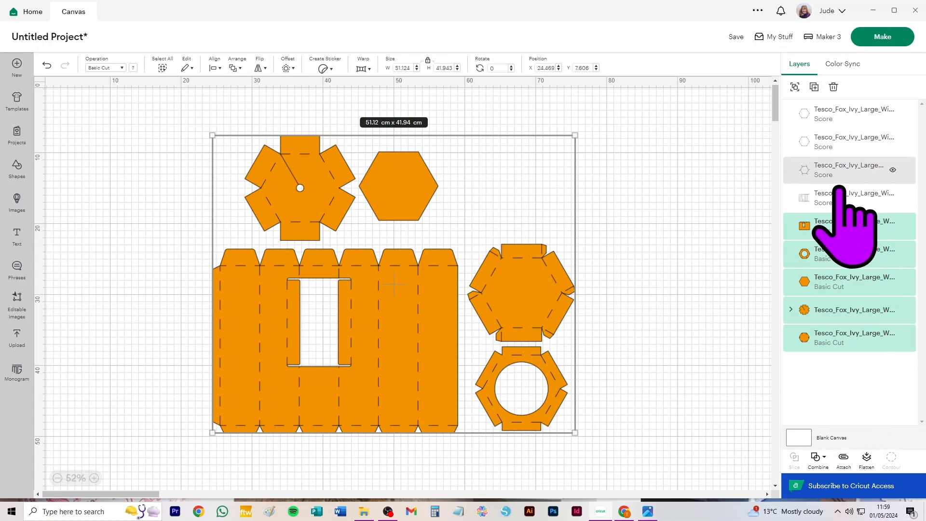
{"action": "left_click", "coordinate": [666, 202]}
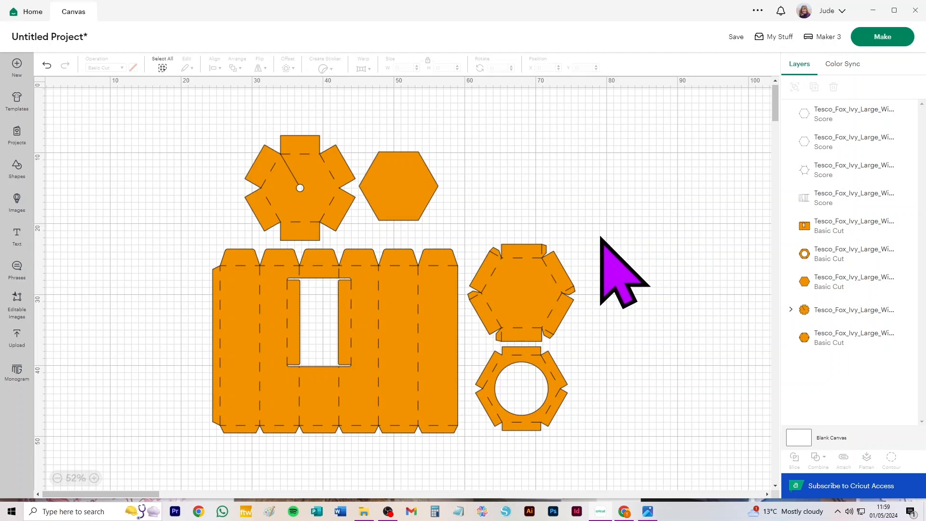
Step: Attach the larger tabbed hexagon lid to its score lines and move it to clear space above and beyond the other pieces
{"action": "left_click_drag", "start_coordinate": [604, 227], "coordinate": [470, 343]}
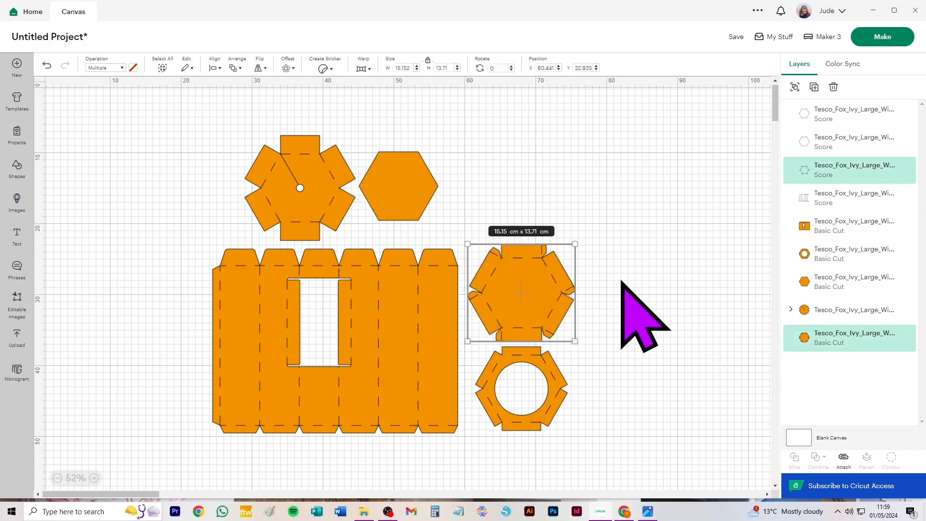
{"action": "left_click", "coordinate": [843, 458]}
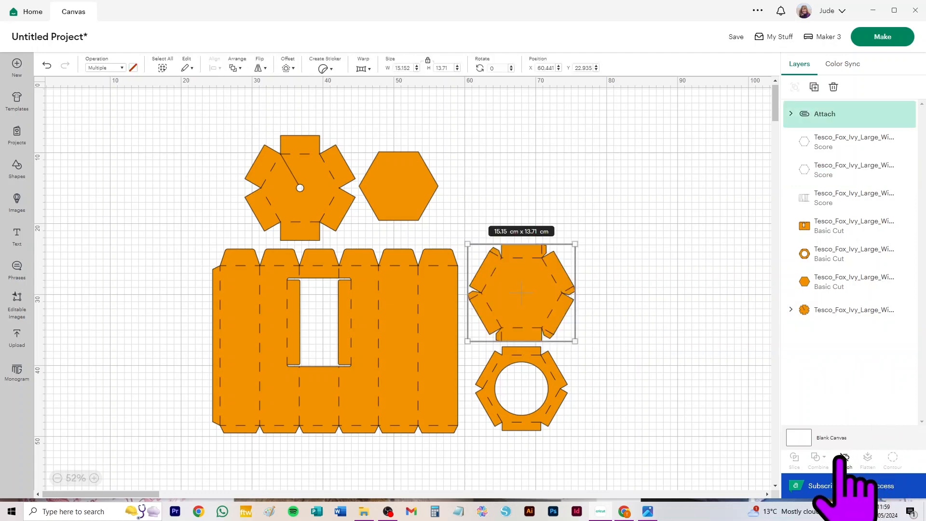
{"action": "left_click_drag", "start_coordinate": [539, 300], "coordinate": [679, 184]}
Step: Attach the hexagonal ring with the large circular opening to its score lines
{"action": "left_click_drag", "start_coordinate": [645, 306], "coordinate": [470, 457]}
{"action": "left_click", "coordinate": [843, 459]}
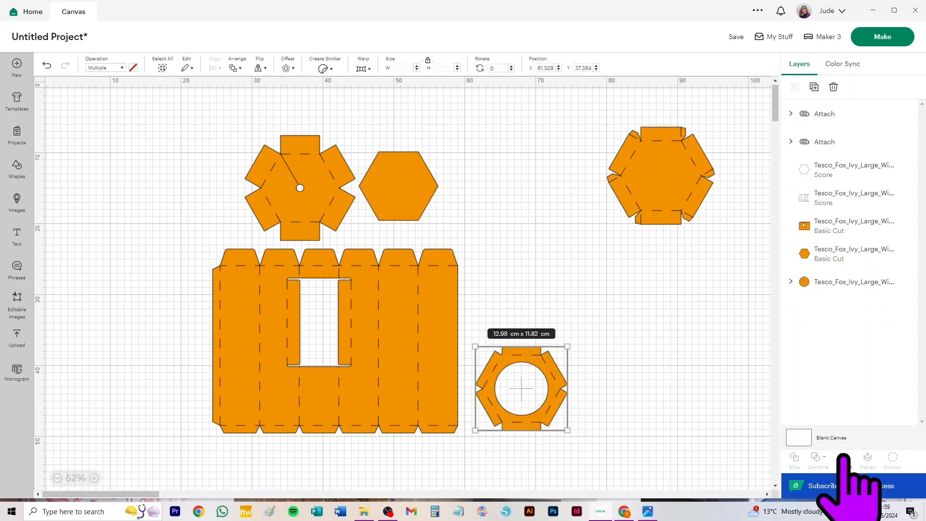
{"action": "left_click", "coordinate": [540, 319]}
Step: Move the plain hexagon away from its neighbour and attach the hexagon with the small centre hole to its score lines
{"action": "left_click_drag", "start_coordinate": [421, 182], "coordinate": [545, 145]}
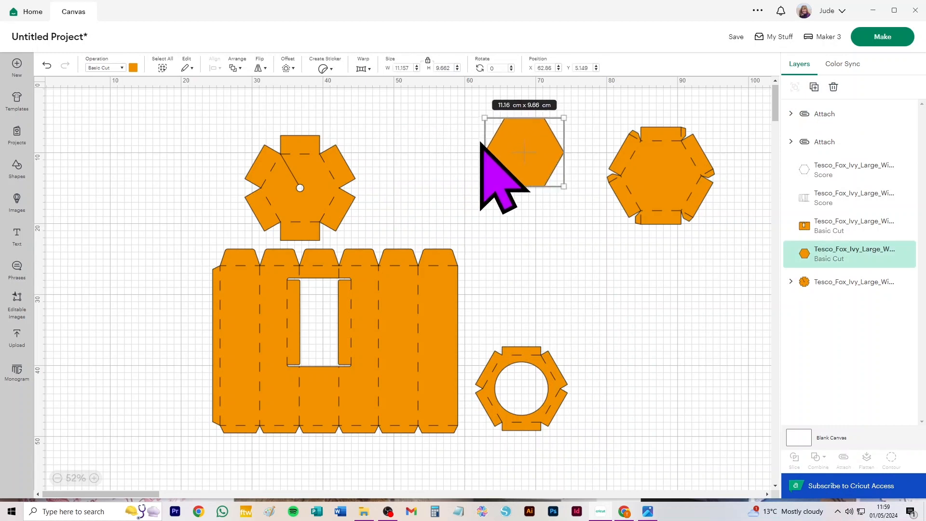
{"action": "left_click_drag", "start_coordinate": [208, 127], "coordinate": [378, 242]}
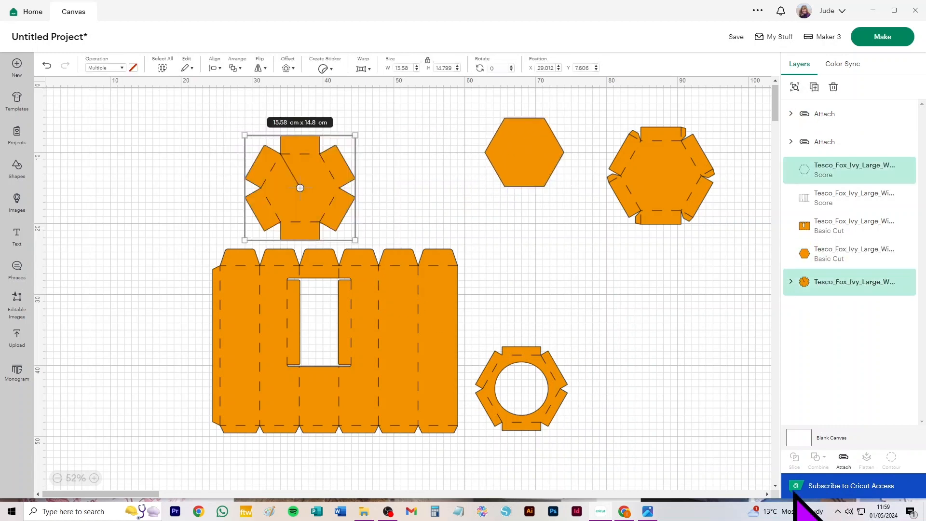
{"action": "left_click", "coordinate": [843, 459]}
Step: Reposition the ring and lid pieces clear of the box body, and attach the body with the window to its score lines
{"action": "left_click", "coordinate": [583, 359]}
{"action": "left_click_drag", "start_coordinate": [564, 381], "coordinate": [649, 364]}
{"action": "left_click", "coordinate": [652, 207]}
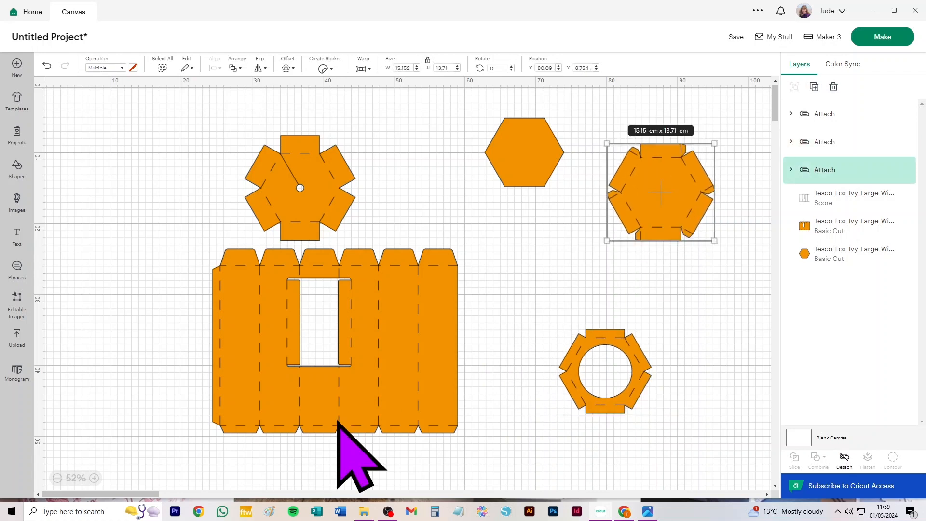
{"action": "left_click_drag", "start_coordinate": [192, 443], "coordinate": [481, 247]}
{"action": "left_click", "coordinate": [845, 458]}
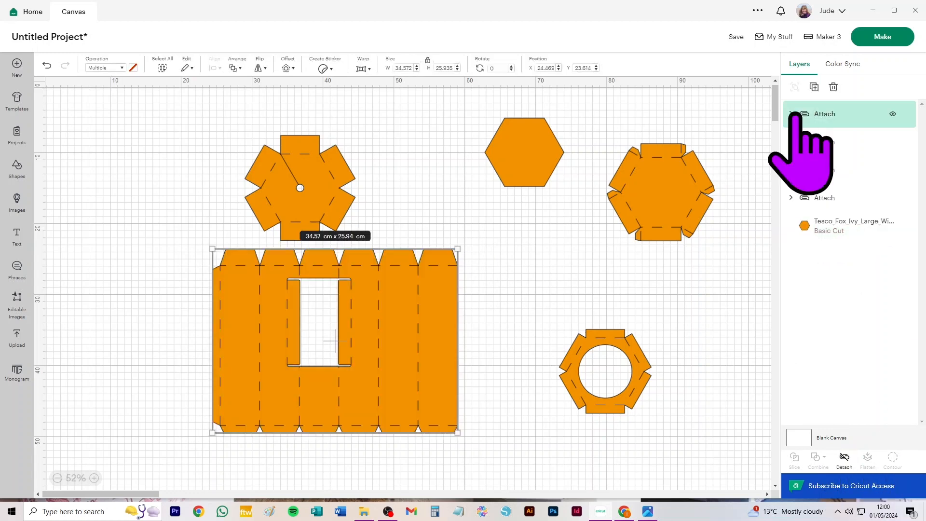
Step: Send the project to mat preparation without saving it and try the 27.9 cm x 43.2 cm (Tabloid) material size
{"action": "left_click", "coordinate": [891, 37]}
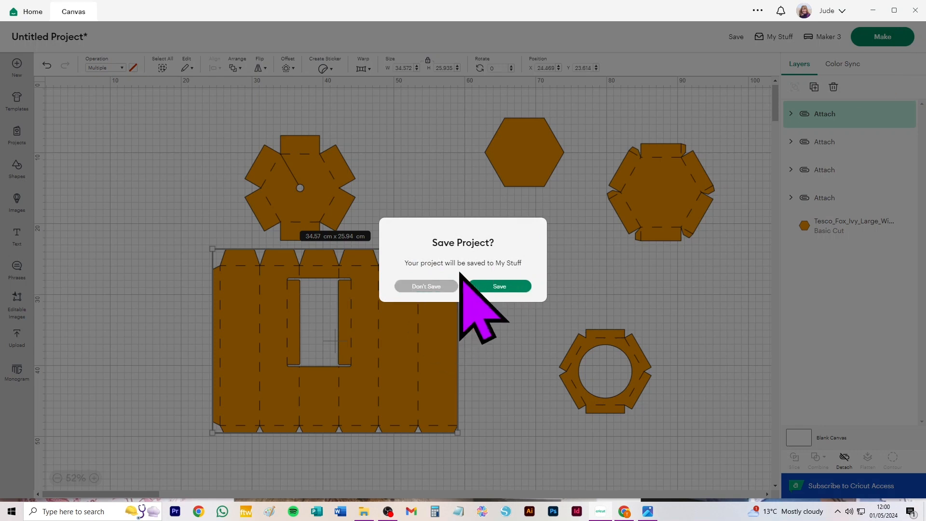
{"action": "left_click", "coordinate": [434, 286]}
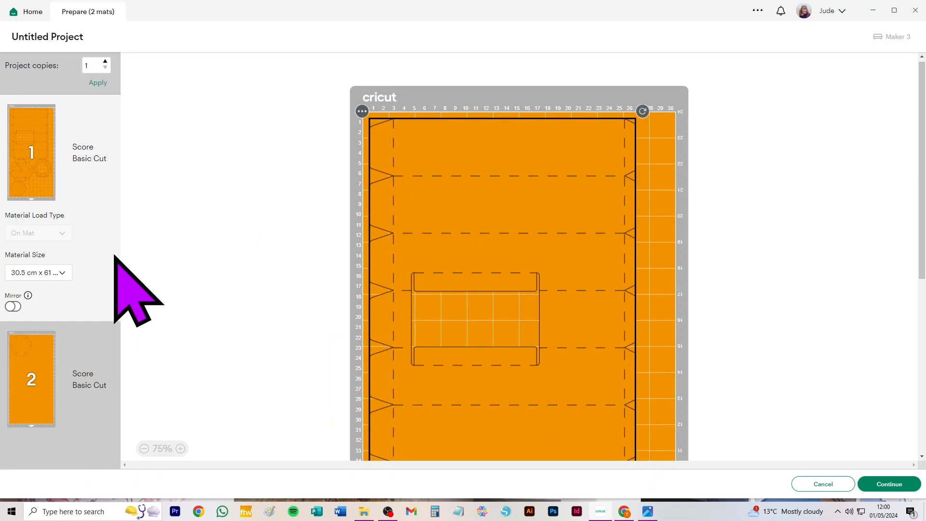
{"action": "left_click", "coordinate": [45, 273]}
{"action": "left_click", "coordinate": [45, 291]}
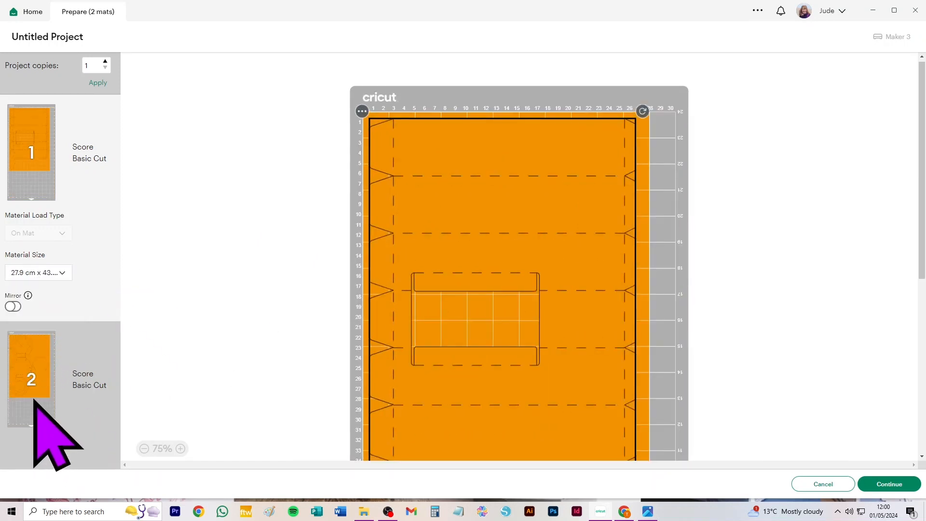
Step: Change the material size for the mats to 29.7 cm x 42.0 cm (A3)
{"action": "left_click", "coordinate": [51, 270]}
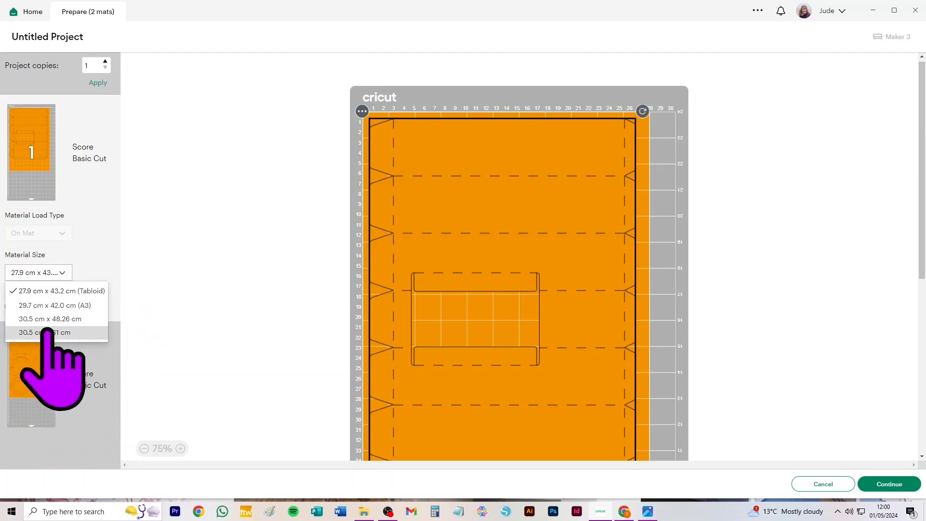
{"action": "left_click", "coordinate": [52, 305]}
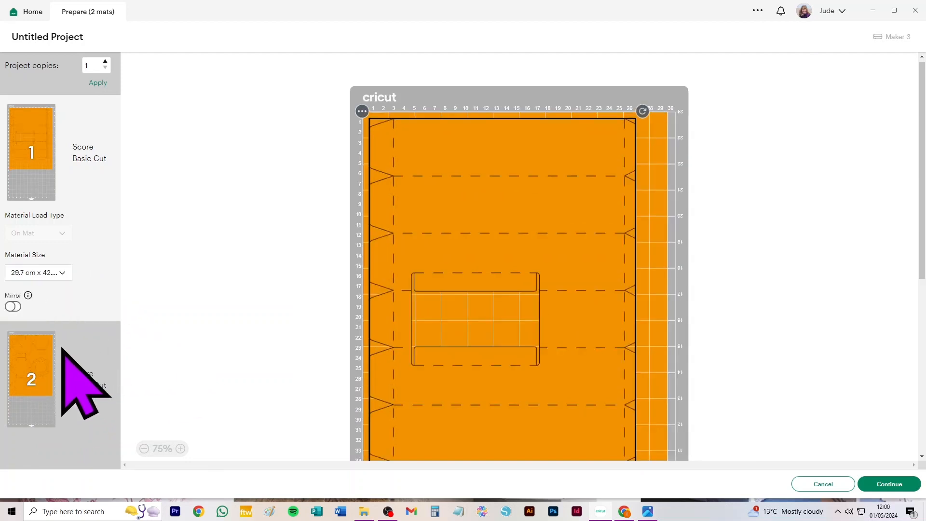
{"action": "left_click", "coordinate": [54, 273]}
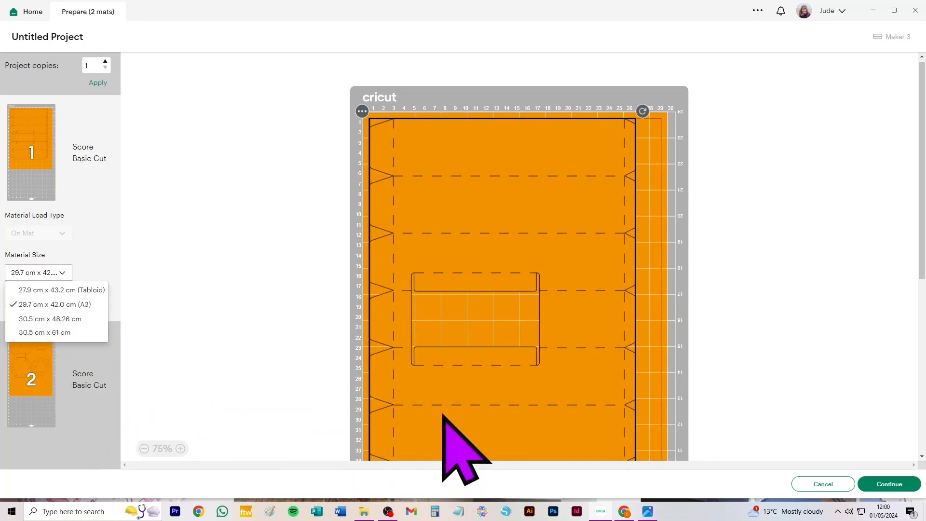
{"action": "left_click", "coordinate": [225, 312]}
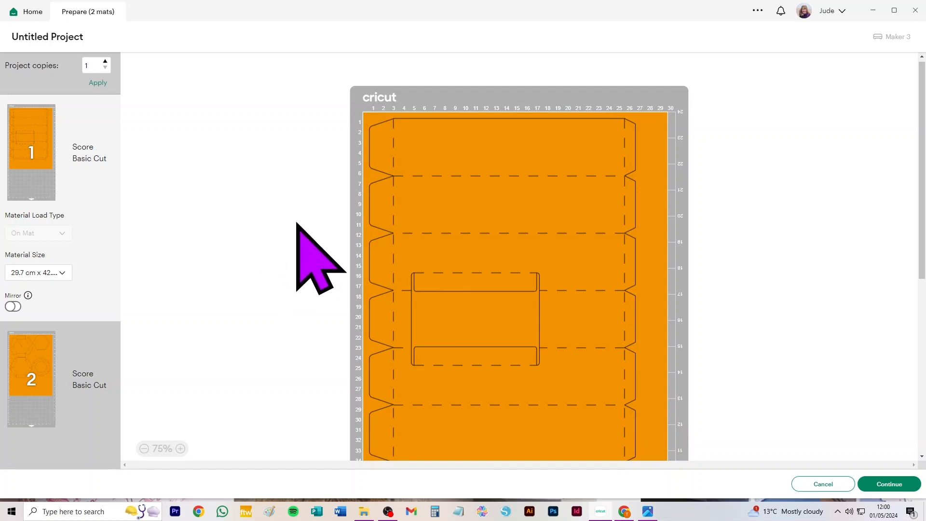
Step: Leave mat preparation and delete all pieces of the current box template from the canvas
{"action": "left_click", "coordinate": [820, 484]}
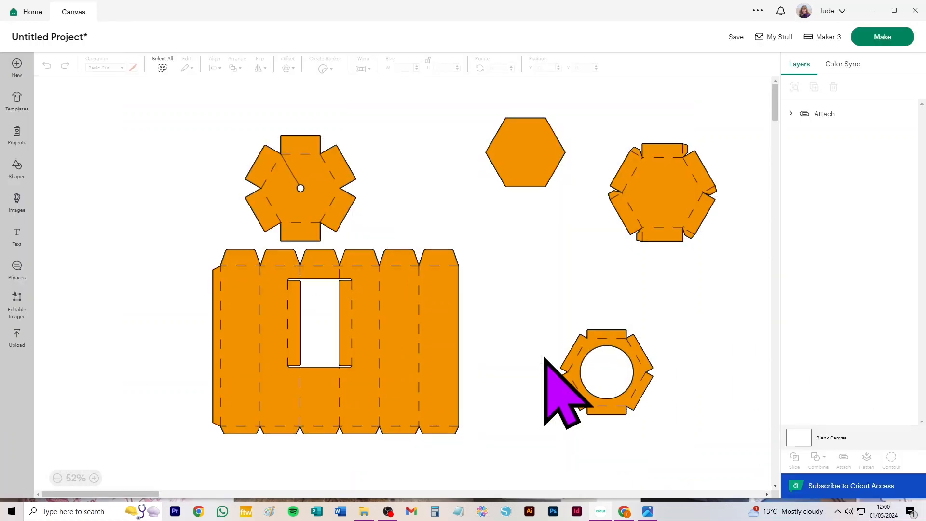
{"action": "left_click_drag", "start_coordinate": [327, 171], "coordinate": [754, 470]}
{"action": "key", "text": "Delete"}
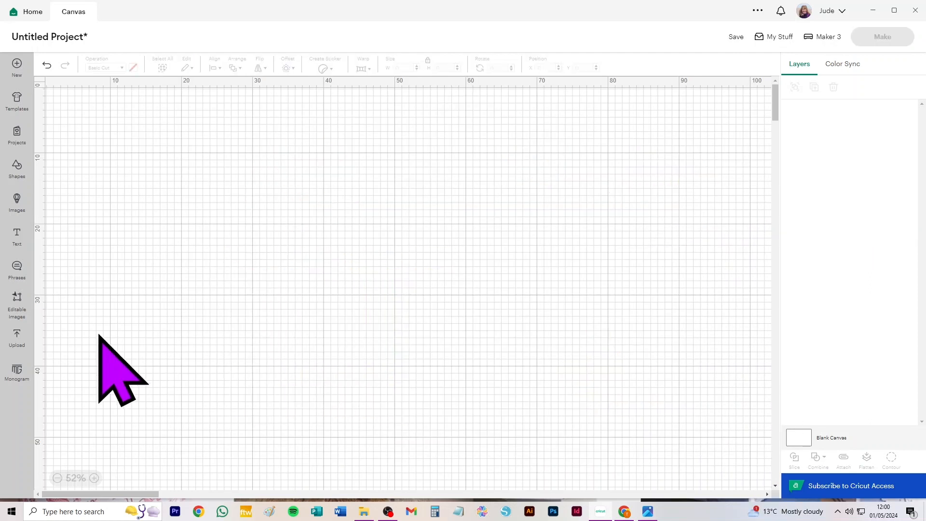
Step: Add the recently uploaded template with the box body split into two panels, and reposition the whole design on the canvas
{"action": "left_click", "coordinate": [17, 337]}
{"action": "left_click", "coordinate": [209, 318]}
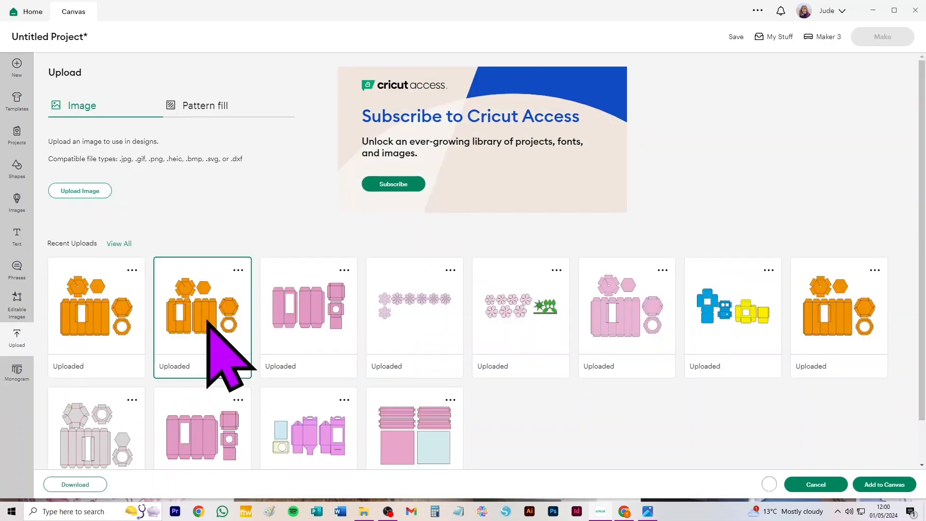
{"action": "left_click", "coordinate": [887, 485]}
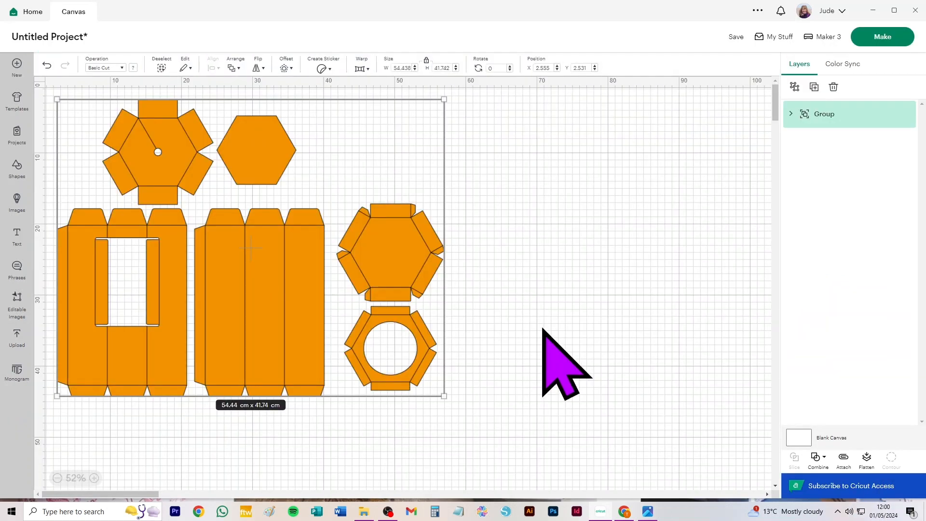
{"action": "scroll", "coordinate": [266, 225], "scroll_direction": "up", "scroll_amount": 1}
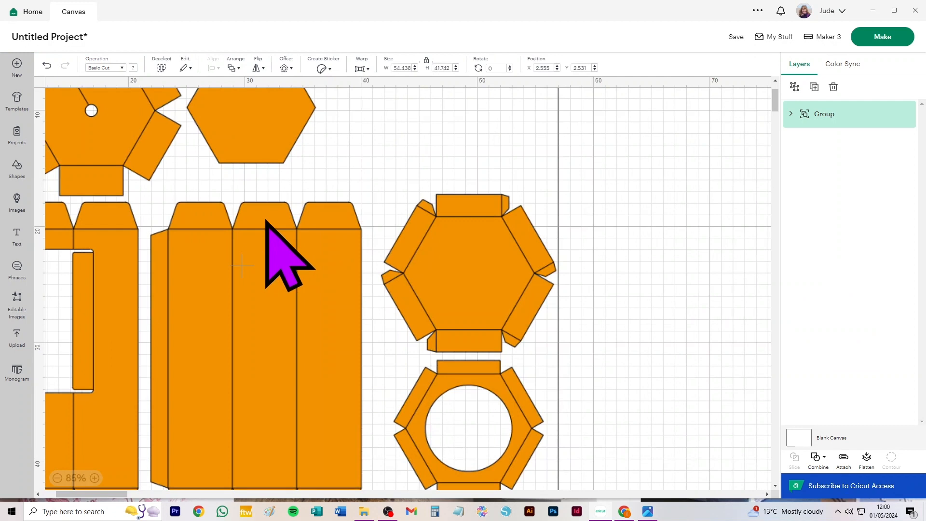
{"action": "scroll", "coordinate": [241, 183], "scroll_direction": "up", "scroll_amount": 2}
{"action": "left_click_drag", "start_coordinate": [418, 212], "coordinate": [385, 200]}
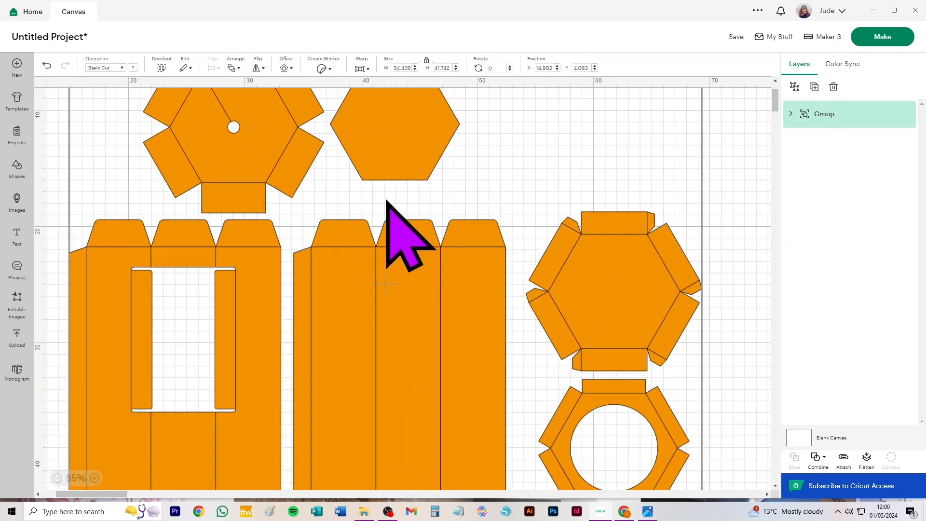
{"action": "scroll", "coordinate": [386, 200], "scroll_direction": "down", "scroll_amount": 2}
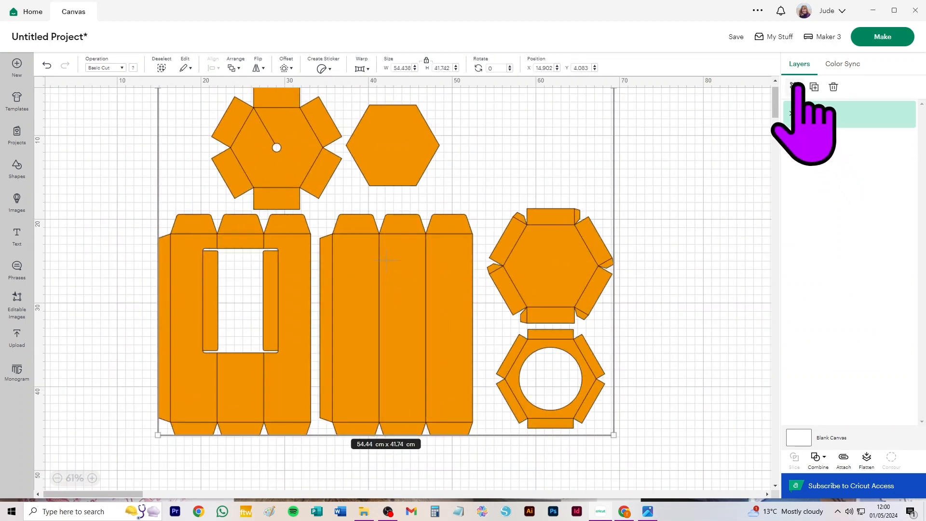
{"action": "left_click_drag", "start_coordinate": [389, 290], "coordinate": [413, 320]}
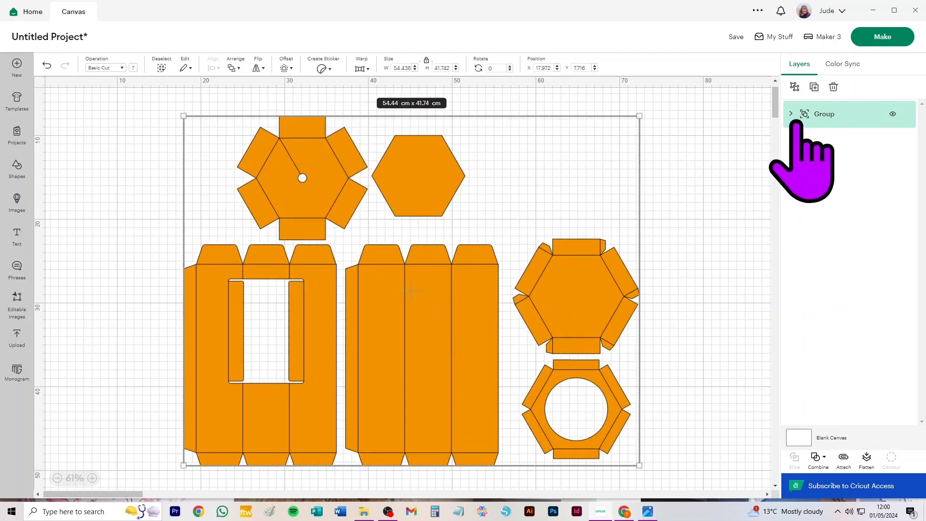
Step: Ungroup the template and set the fold-line layer's operation to Score
{"action": "left_click", "coordinate": [794, 86]}
{"action": "left_click", "coordinate": [724, 184]}
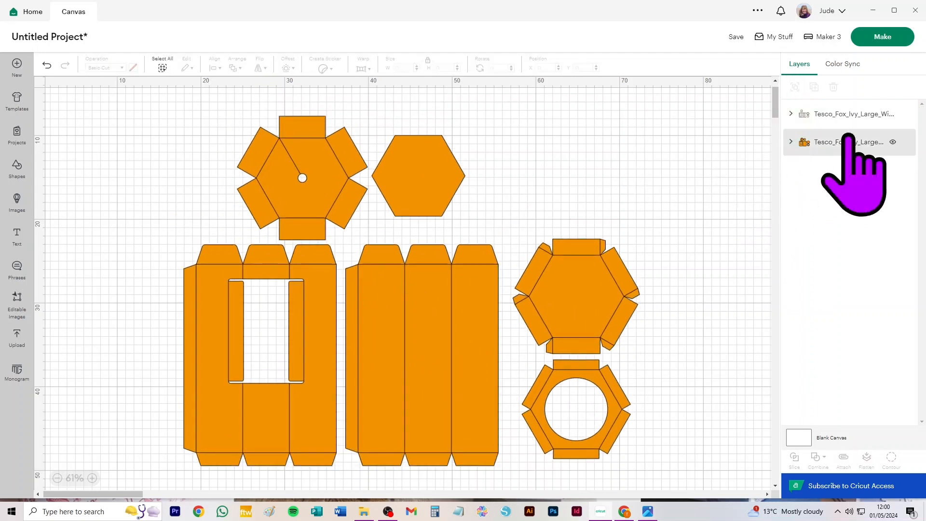
{"action": "left_click", "coordinate": [880, 115]}
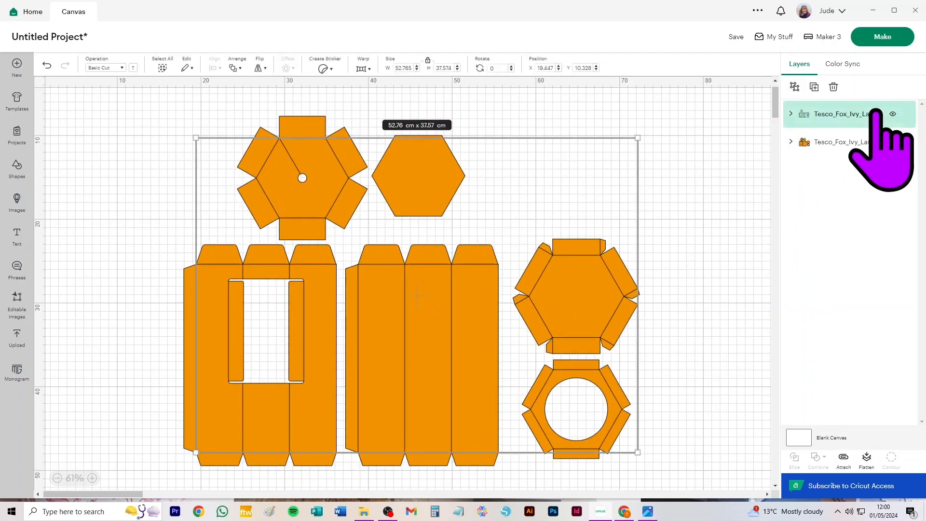
{"action": "left_click", "coordinate": [104, 68]}
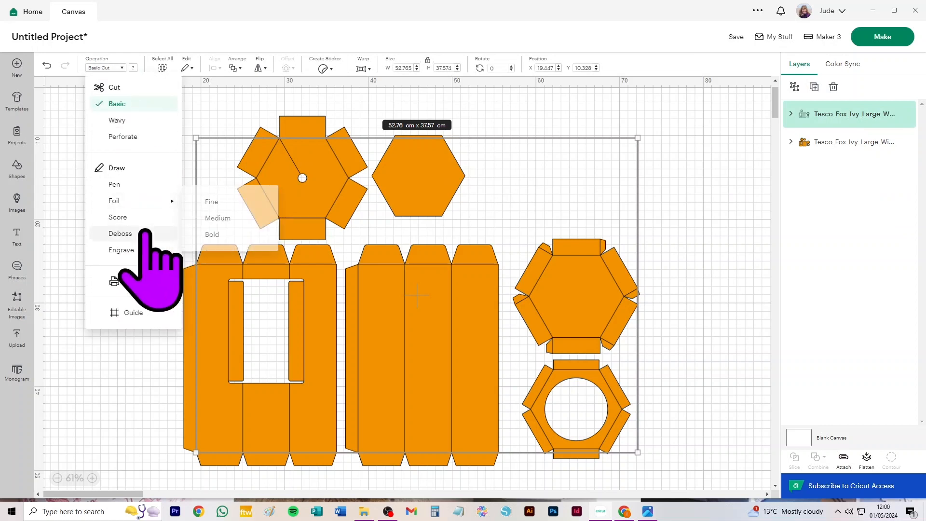
{"action": "left_click", "coordinate": [135, 217]}
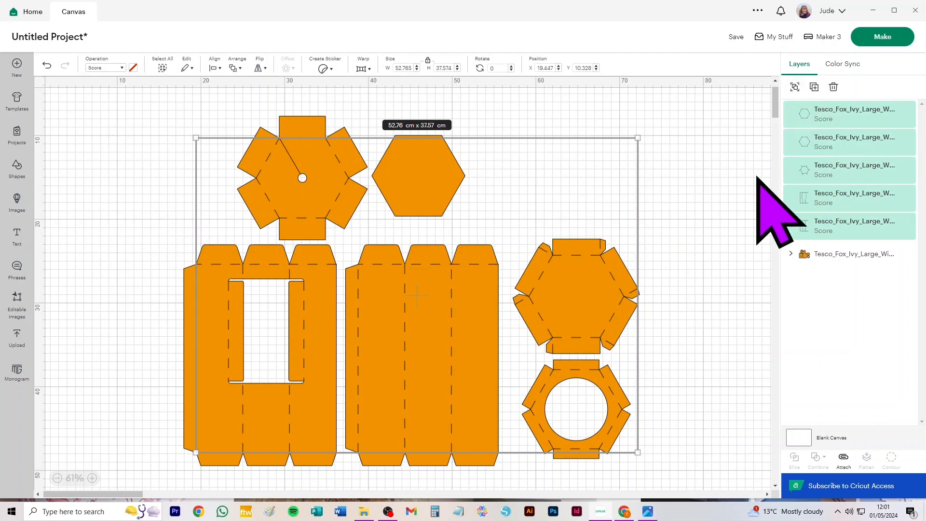
Step: Ungroup the cut layer into separate pieces and move the plain hexagon well away from its neighbours
{"action": "left_click", "coordinate": [860, 262]}
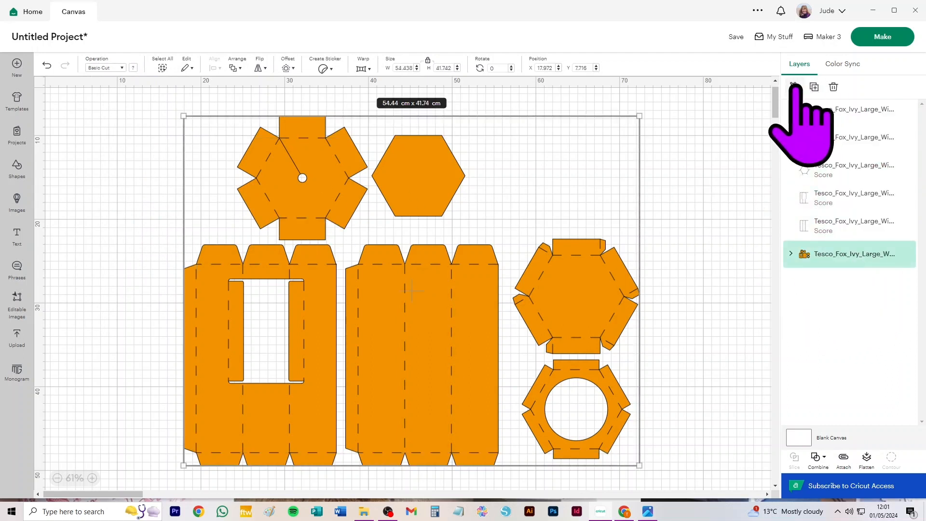
{"action": "left_click", "coordinate": [794, 87]}
{"action": "left_click", "coordinate": [734, 186]}
{"action": "left_click_drag", "start_coordinate": [447, 175], "coordinate": [717, 148]}
Step: Attach the hexagon with the small centre hole to its score lines and move it slightly up from the body panels
{"action": "left_click_drag", "start_coordinate": [200, 95], "coordinate": [402, 241]}
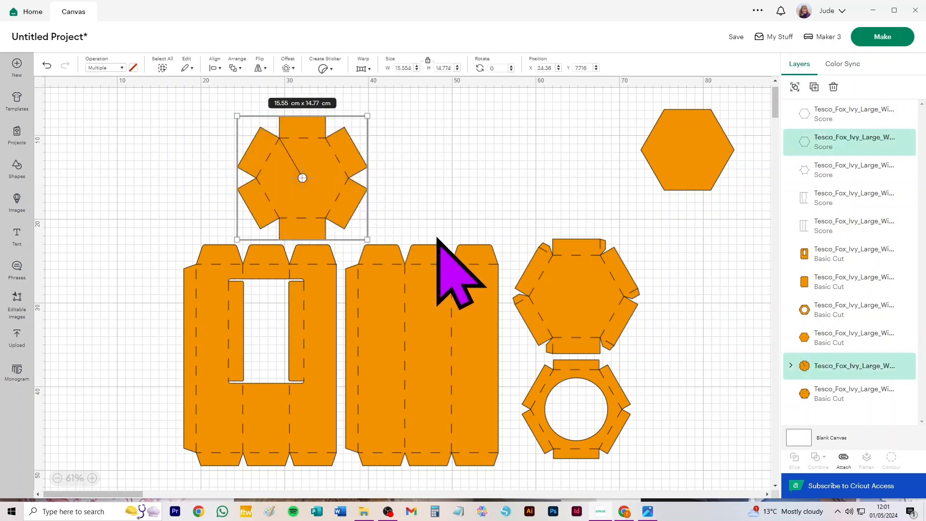
{"action": "left_click", "coordinate": [843, 456]}
{"action": "left_click", "coordinate": [464, 157]}
{"action": "left_click_drag", "start_coordinate": [328, 179], "coordinate": [353, 144]}
Step: Attach the body panel with the window to its score lines, and nudge the plain body panel together with its score lines
{"action": "left_click_drag", "start_coordinate": [146, 226], "coordinate": [351, 506]}
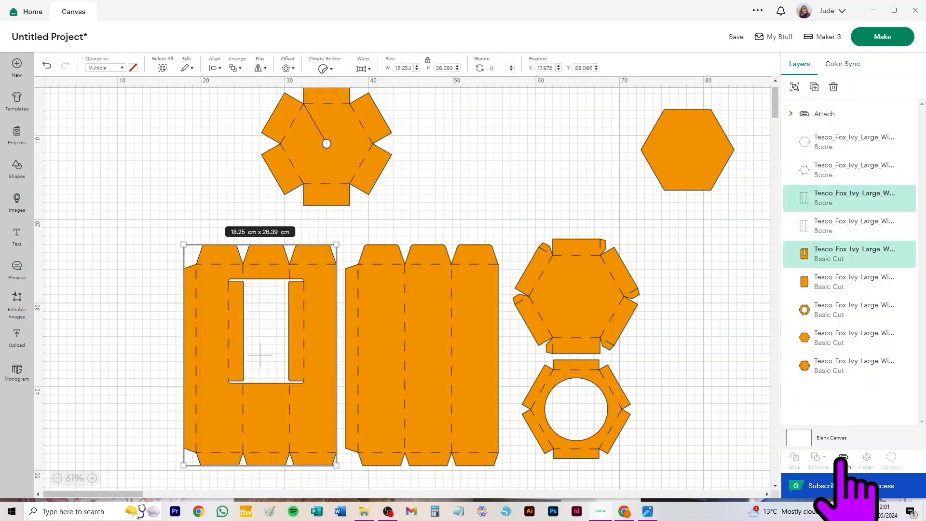
{"action": "left_click", "coordinate": [843, 458]}
{"action": "left_click_drag", "start_coordinate": [476, 212], "coordinate": [366, 475]}
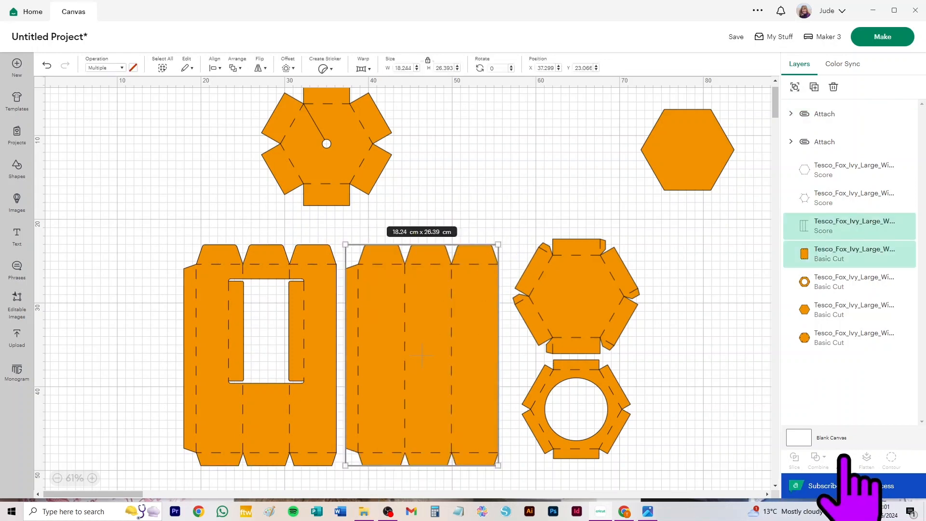
{"action": "mouse_move", "coordinate": [419, 306]}
{"action": "left_mouse_down"}
{"action": "mouse_move", "coordinate": [199, 301]}
{"action": "mouse_move", "coordinate": [117, 313]}
{"action": "mouse_move", "coordinate": [421, 320]}
{"action": "mouse_move", "coordinate": [420, 310]}
{"action": "mouse_move", "coordinate": [397, 310]}
{"action": "mouse_move", "coordinate": [419, 309]}
{"action": "left_mouse_up"}
Step: Attach the hexagonal piece with corner tabs and the ring piece each to their own score lines
{"action": "left_click_drag", "start_coordinate": [697, 215], "coordinate": [519, 356]}
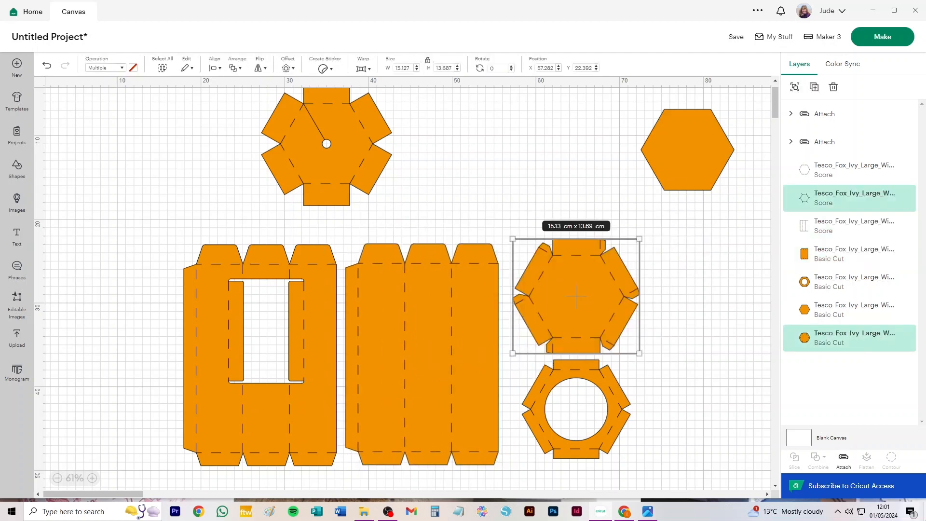
{"action": "left_click", "coordinate": [843, 458]}
{"action": "left_click_drag", "start_coordinate": [660, 448], "coordinate": [528, 357]}
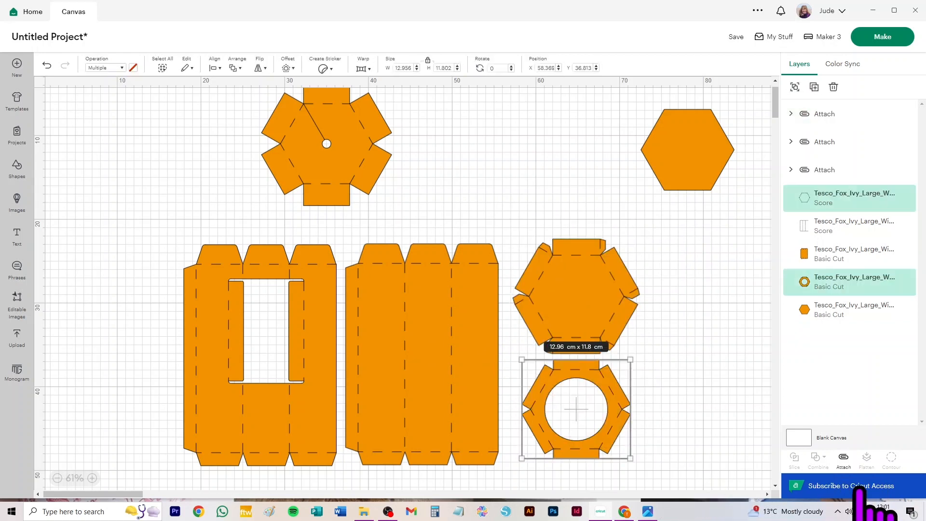
{"action": "left_click", "coordinate": [843, 458]}
Step: Check the mat preparation, return to the canvas and attach the plain body panel to its score lines
{"action": "left_click", "coordinate": [882, 38]}
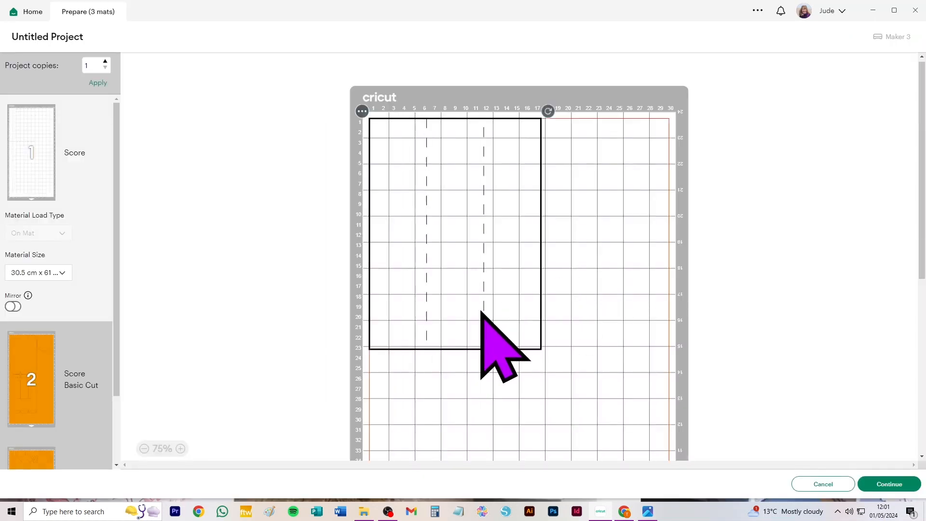
{"action": "left_click", "coordinate": [819, 484]}
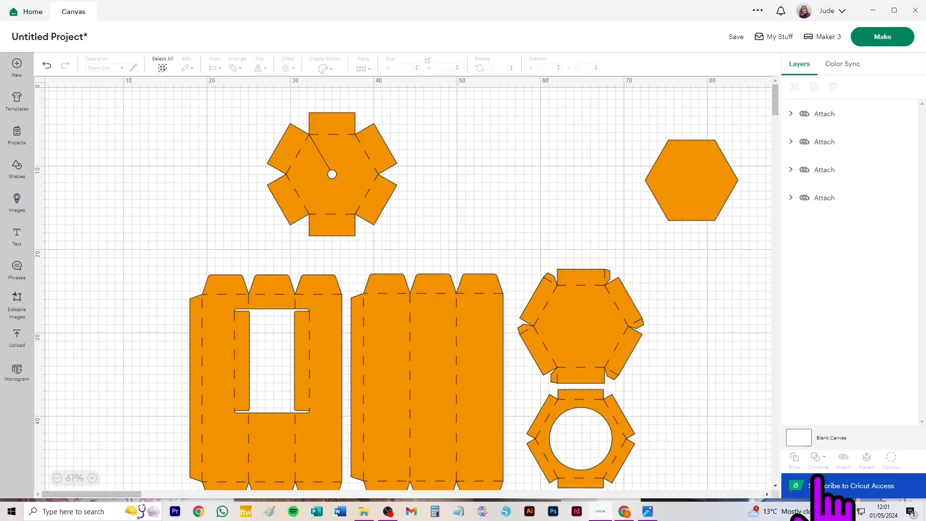
{"action": "left_click_drag", "start_coordinate": [124, 332], "coordinate": [333, 416]}
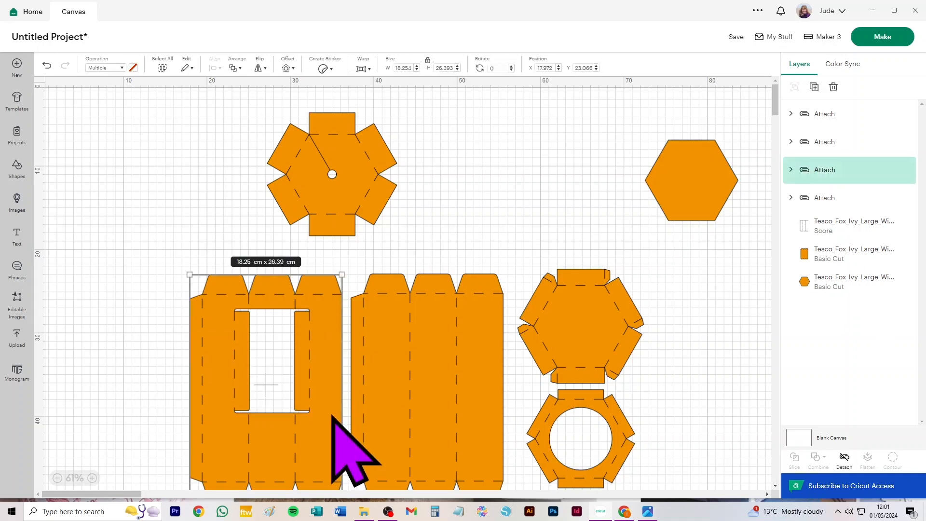
{"action": "left_click_drag", "start_coordinate": [502, 209], "coordinate": [381, 383]}
{"action": "left_click", "coordinate": [521, 201]}
{"action": "left_click_drag", "start_coordinate": [405, 248], "coordinate": [459, 347]}
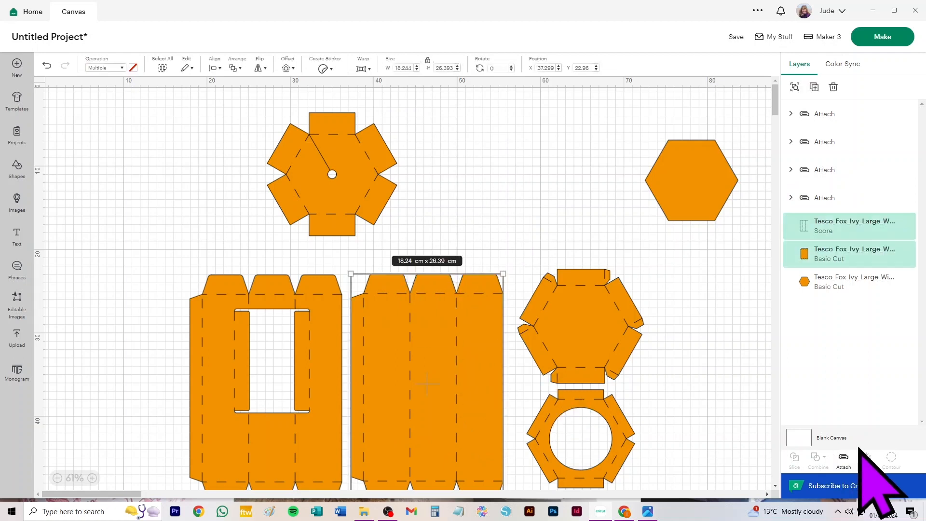
{"action": "left_click", "coordinate": [843, 458]}
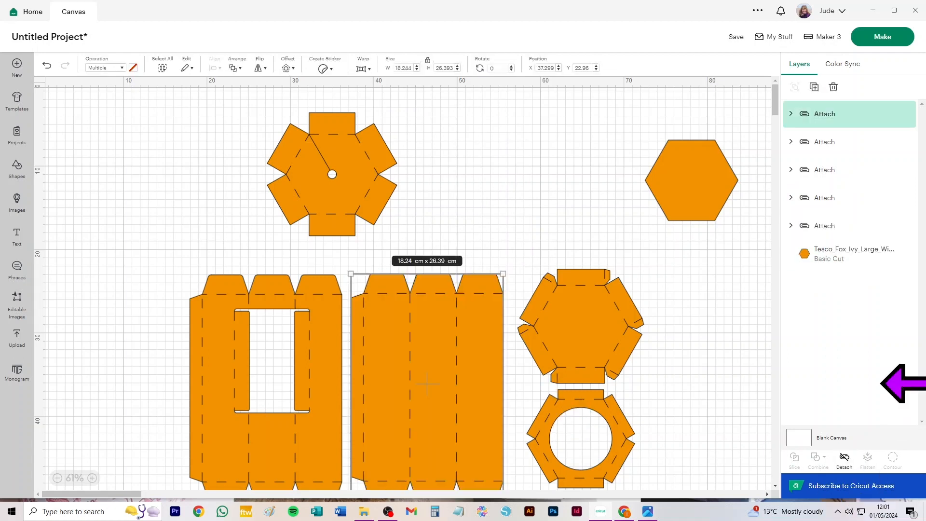
Step: Send the project to mat preparation and try the 21 cm x 29.7 cm (A4) material size
{"action": "left_click", "coordinate": [881, 36]}
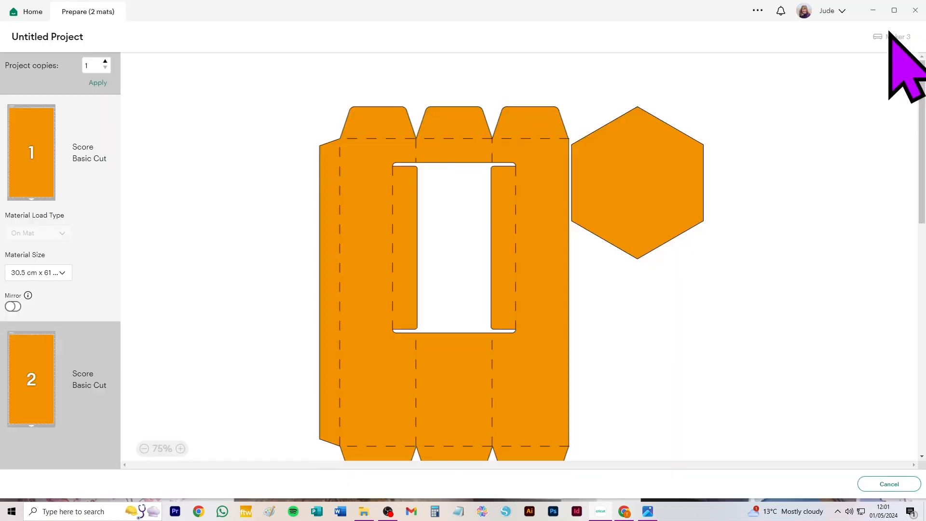
{"action": "left_click", "coordinate": [37, 273]}
{"action": "left_click", "coordinate": [26, 301]}
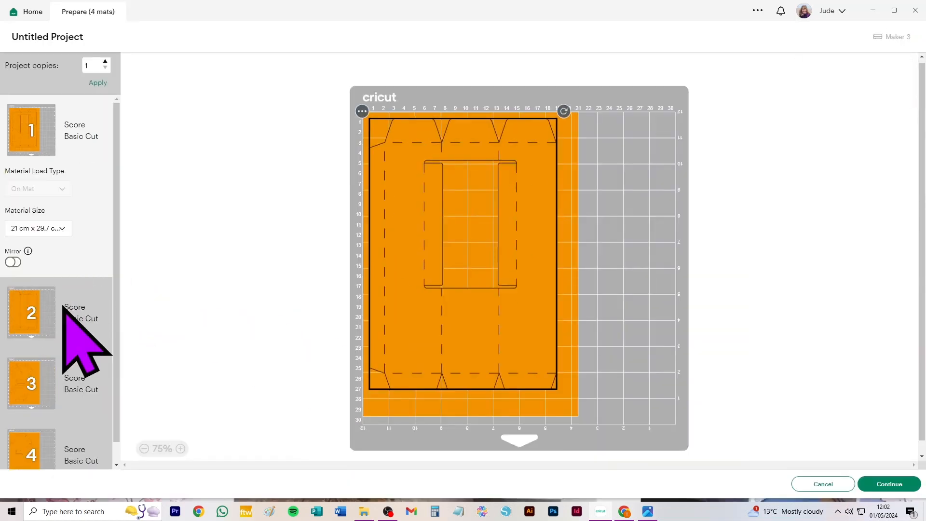
{"action": "scroll", "coordinate": [62, 303], "scroll_direction": "down", "scroll_amount": 1}
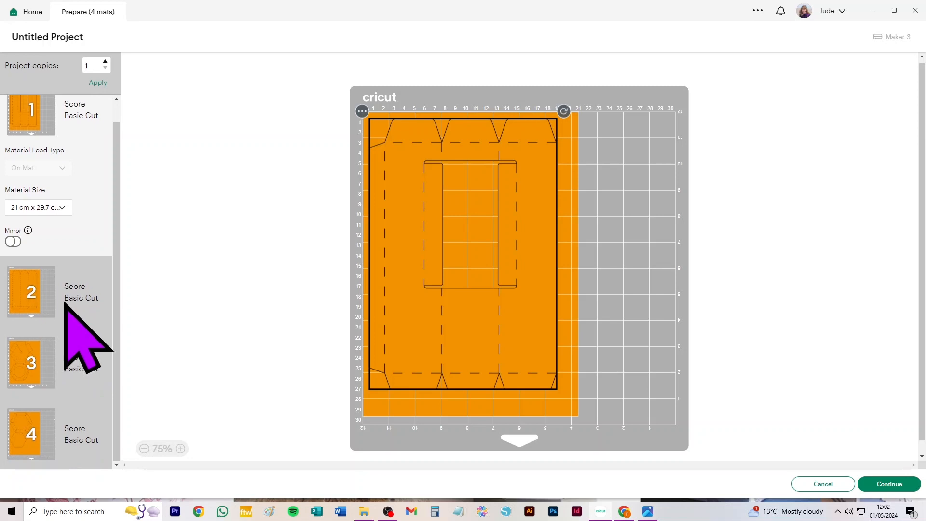
{"action": "scroll", "coordinate": [65, 302], "scroll_direction": "up", "scroll_amount": 1}
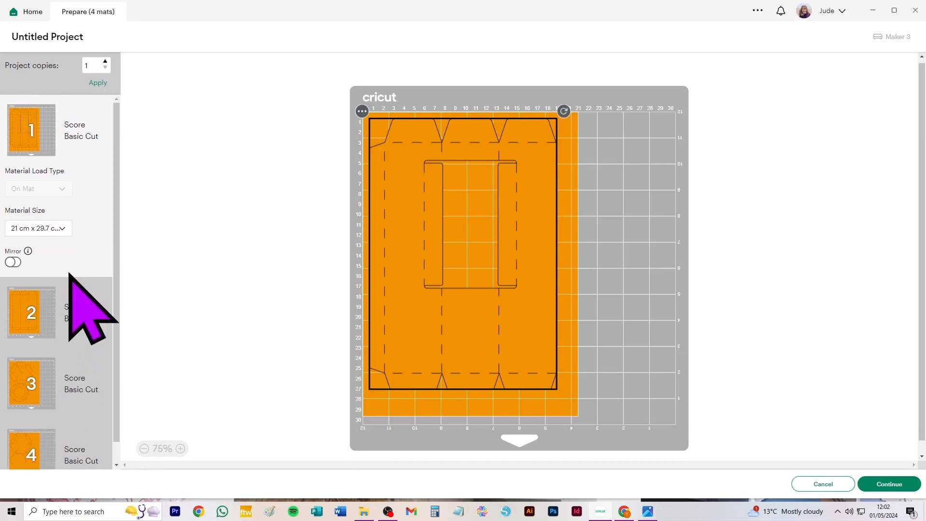
Step: Try the 21.6 cm x 27.9 cm (Letter) material size for the mats
{"action": "left_click", "coordinate": [46, 229]}
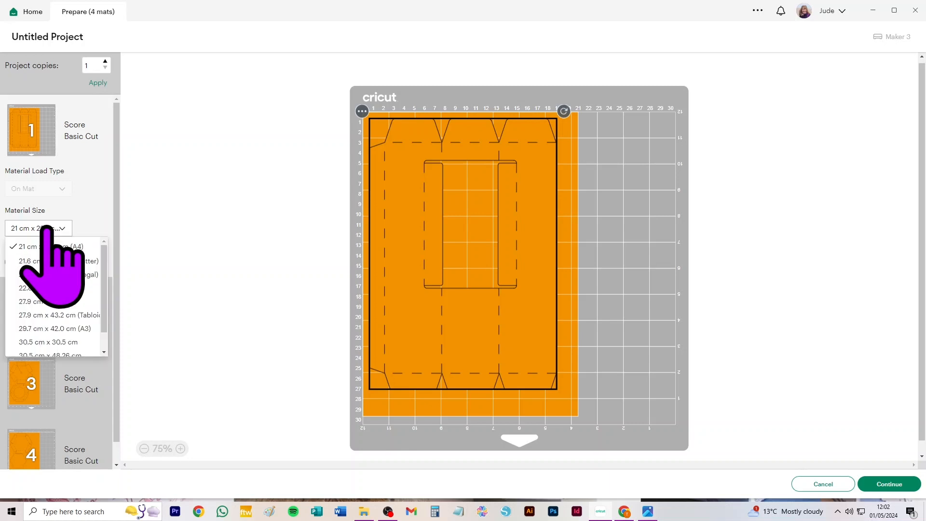
{"action": "left_click", "coordinate": [43, 261]}
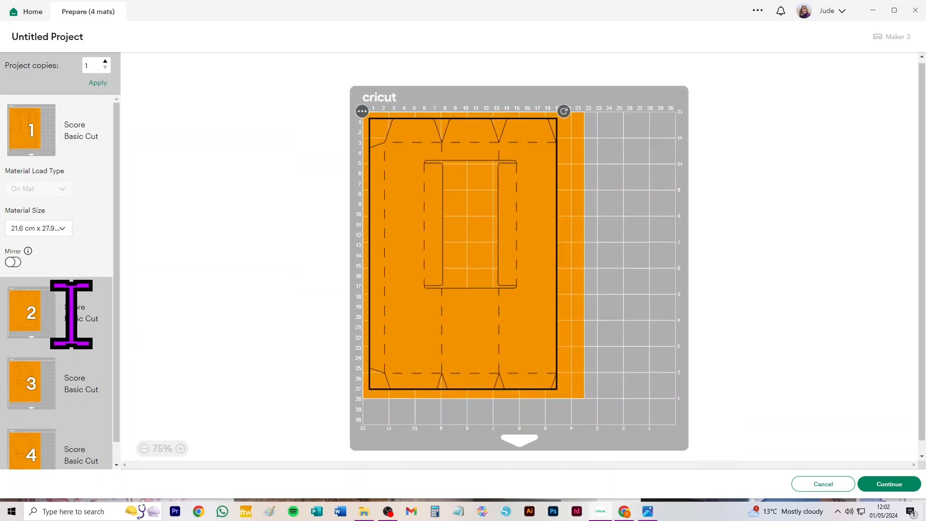
{"action": "scroll", "coordinate": [72, 315], "scroll_direction": "down", "scroll_amount": 1}
{"action": "scroll", "coordinate": [71, 308], "scroll_direction": "up", "scroll_amount": 1}
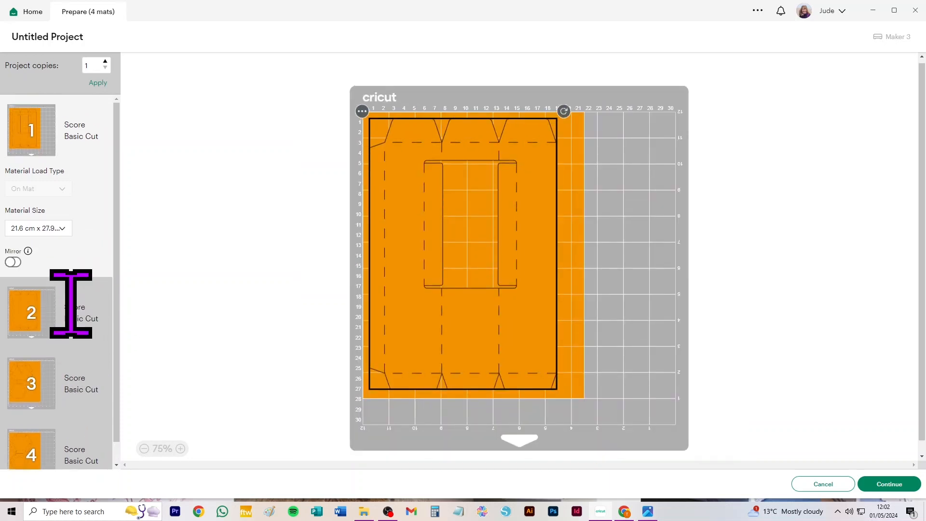
Step: Set the material size to 30.5 cm x 30.5 cm, review the layout of each mat, and return to the canvas
{"action": "left_click", "coordinate": [60, 228]}
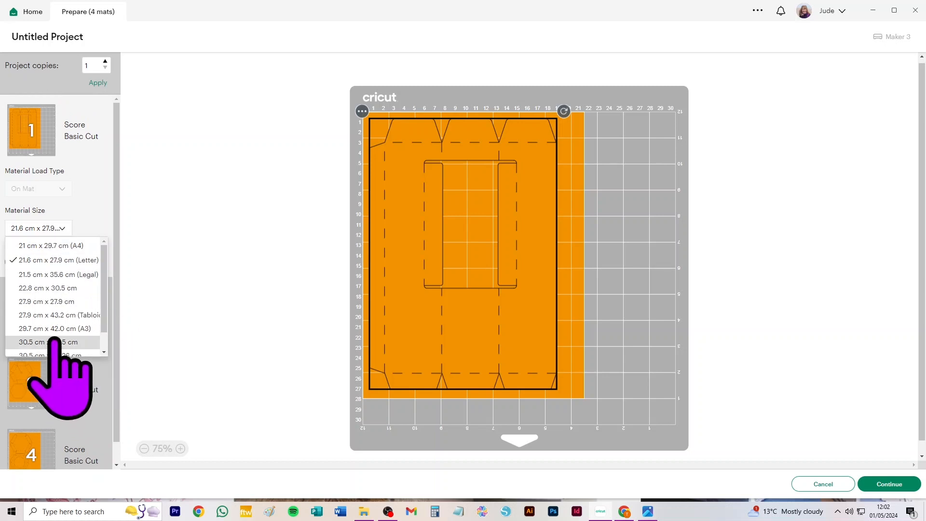
{"action": "left_click", "coordinate": [54, 341]}
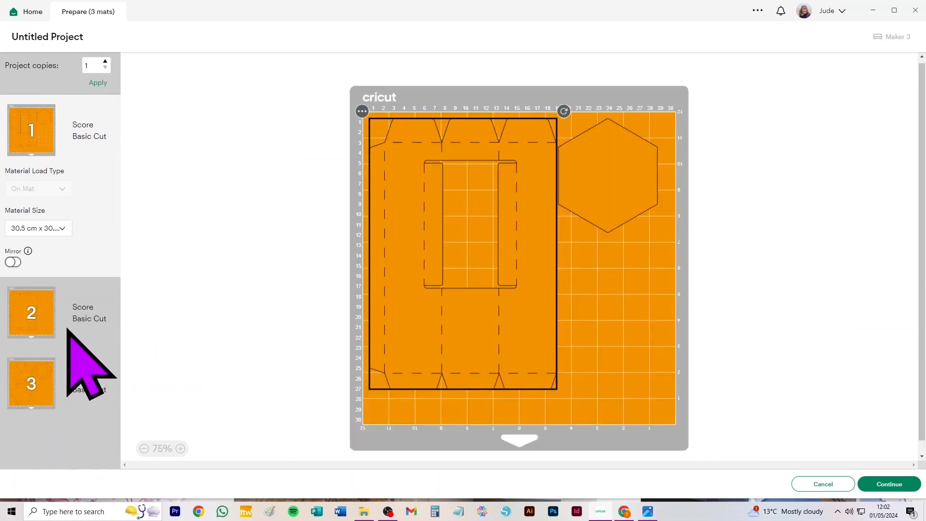
{"action": "left_click", "coordinate": [44, 311]}
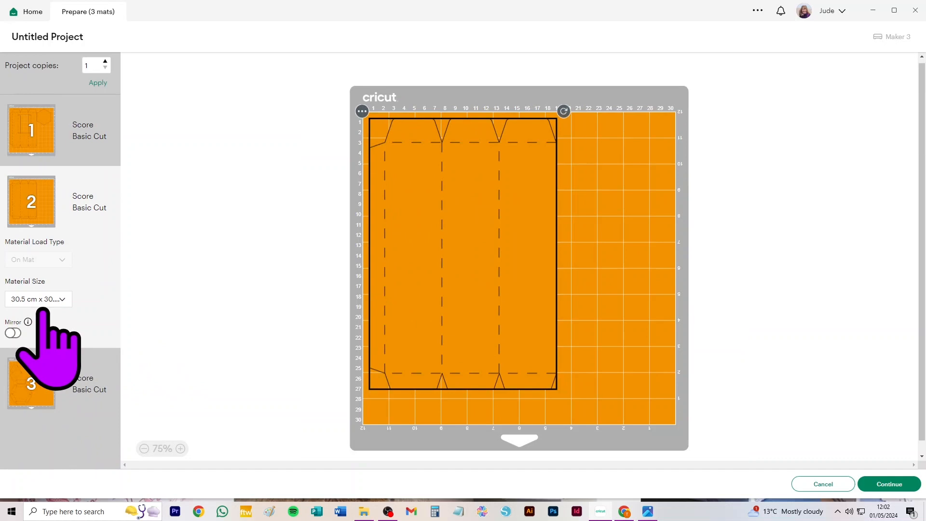
{"action": "left_click", "coordinate": [37, 381]}
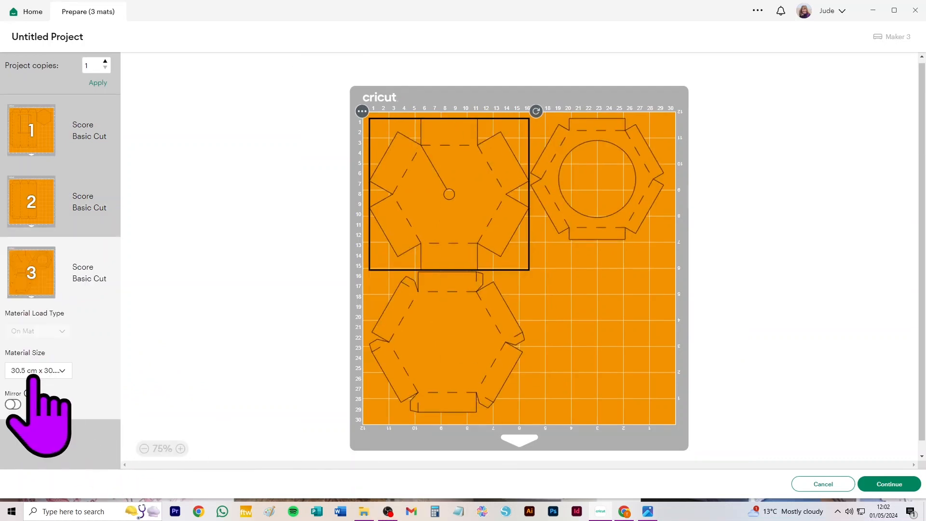
{"action": "left_click", "coordinate": [42, 197]}
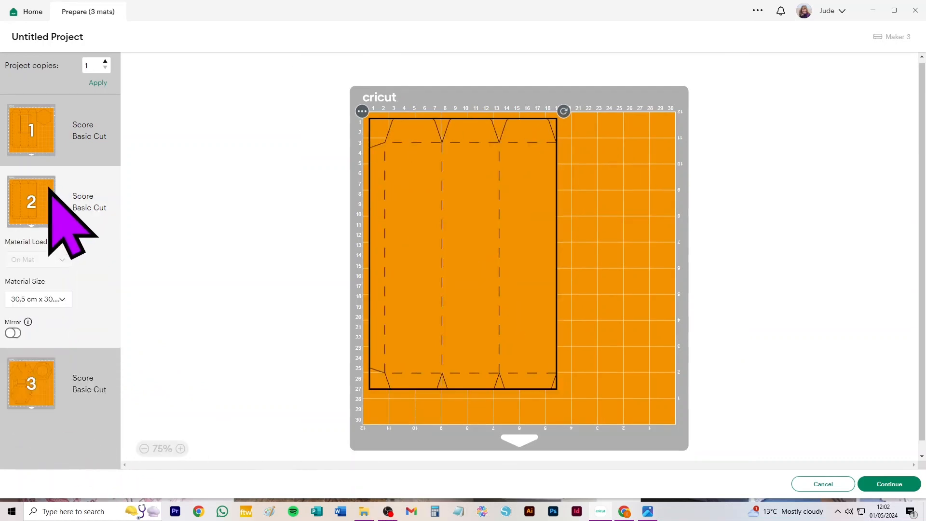
{"action": "left_click", "coordinate": [41, 129]}
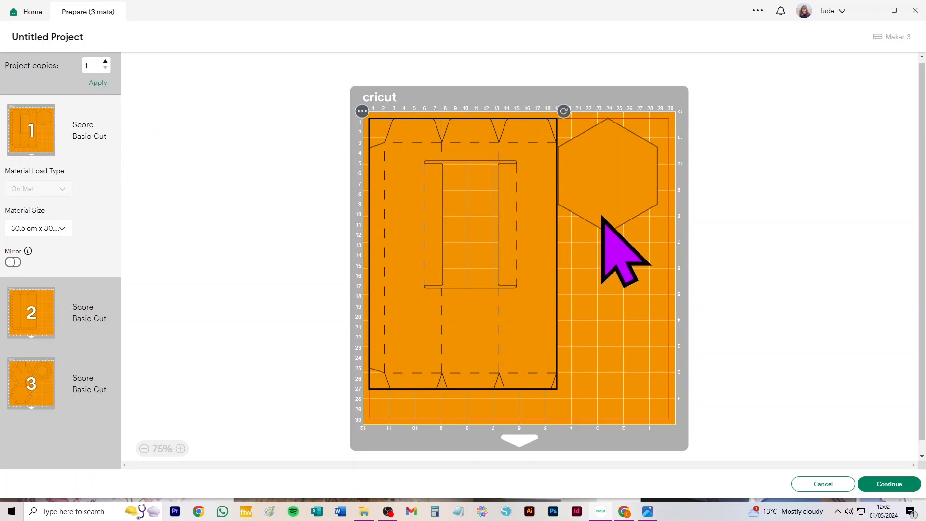
{"action": "left_click", "coordinate": [823, 484]}
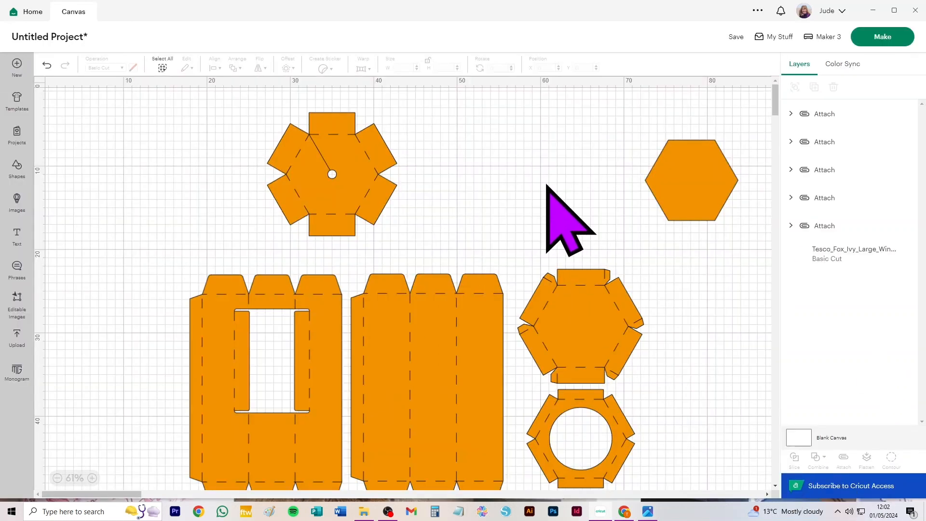